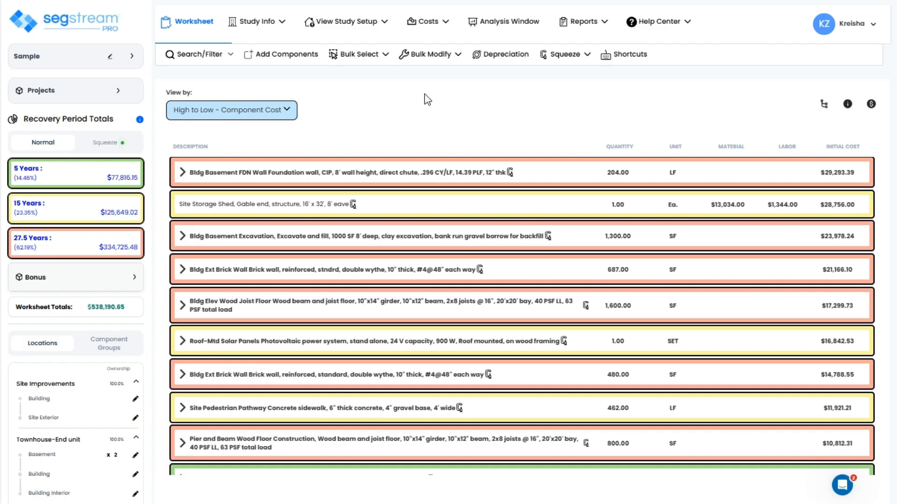
Step: Delete the Bldg Basement Excavation component and the two Bldg Ext Brick Wall components from the worksheet
left_click(426, 56)
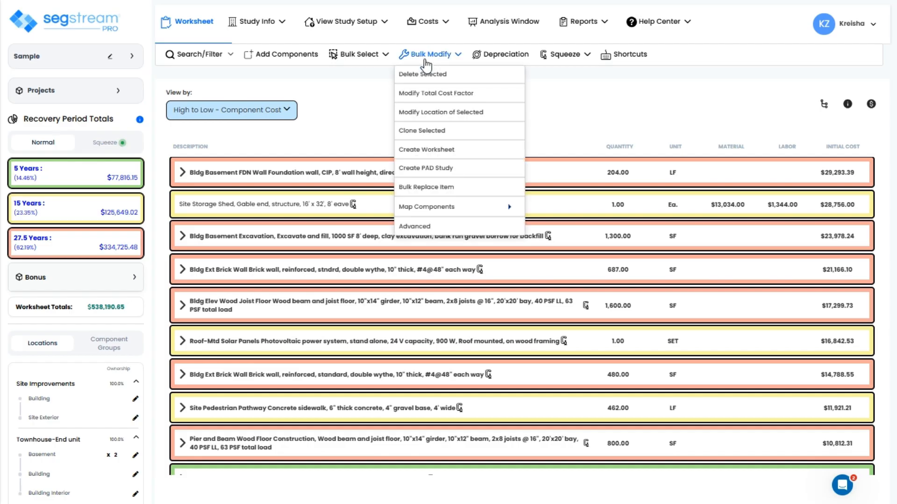
left_click(372, 56)
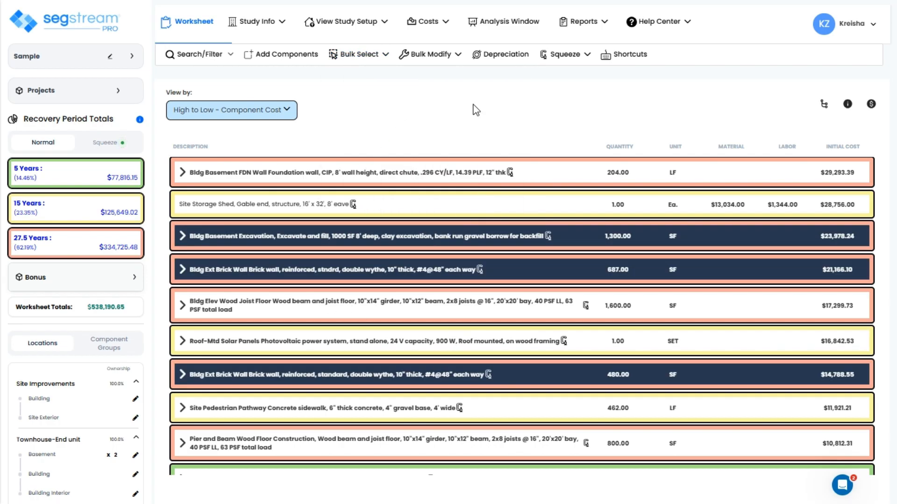
left_click(456, 56)
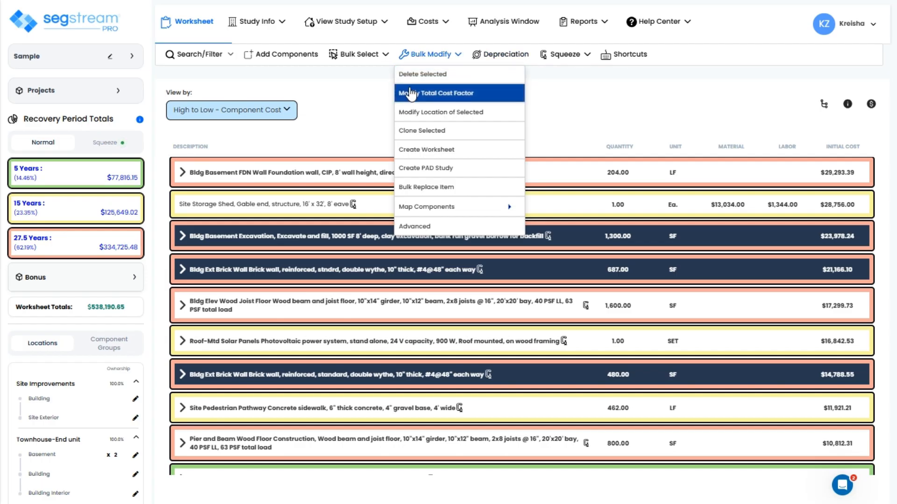
left_click(418, 74)
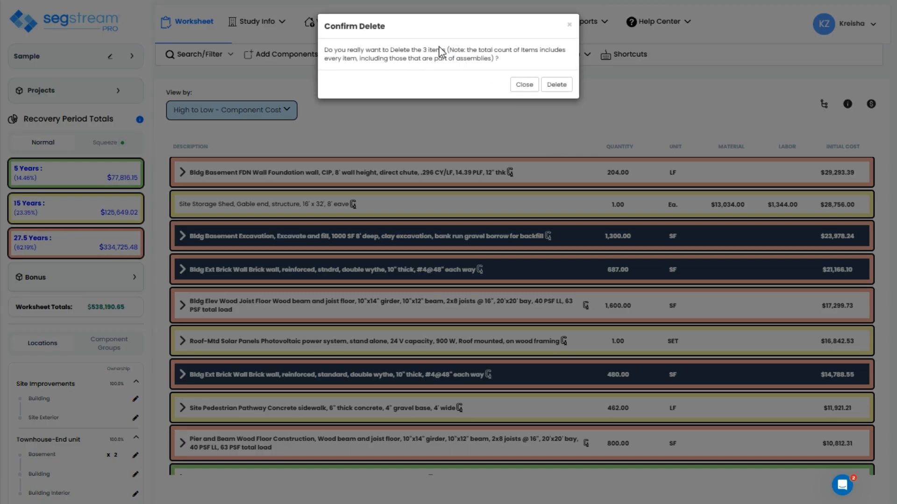
left_click(555, 87)
Step: Set the total cost factor of the Bldg Basement FDN Wall and Site Storage Shed components to 2
left_click(448, 55)
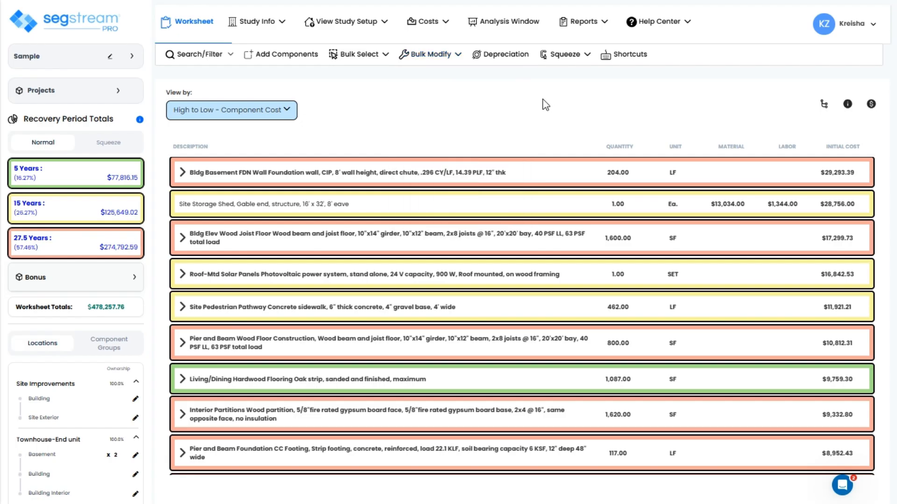
left_click(333, 176)
left_click(314, 214, "ctrl")
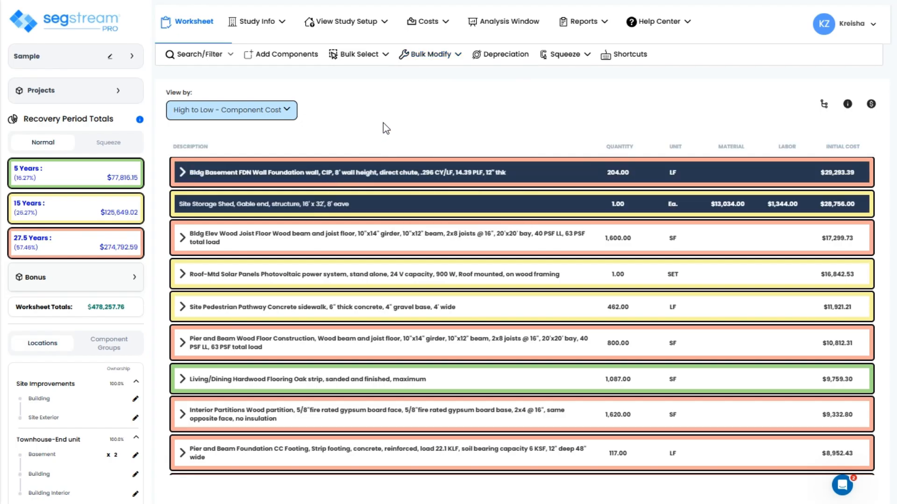
mouse_move(448, 61)
left_click(449, 93)
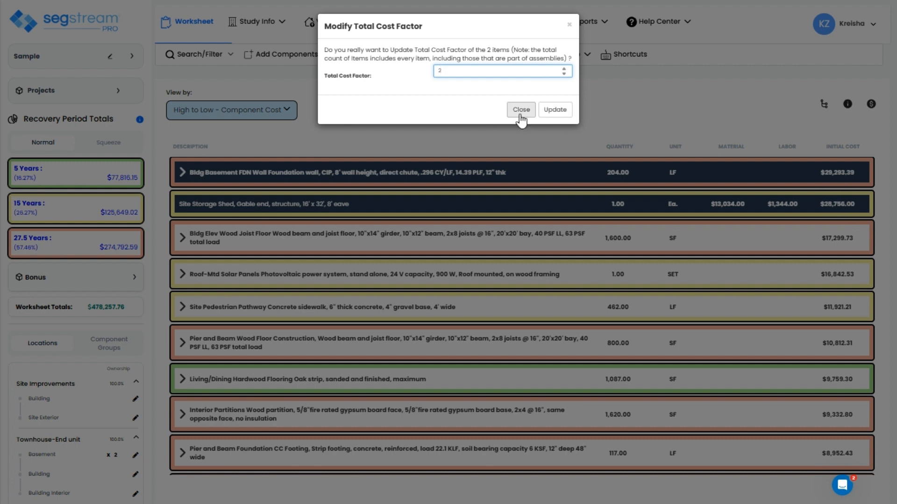
left_click(555, 113)
Step: View the worksheet by location and bulk select all components in the Building location of Site Improvements
left_click(430, 54)
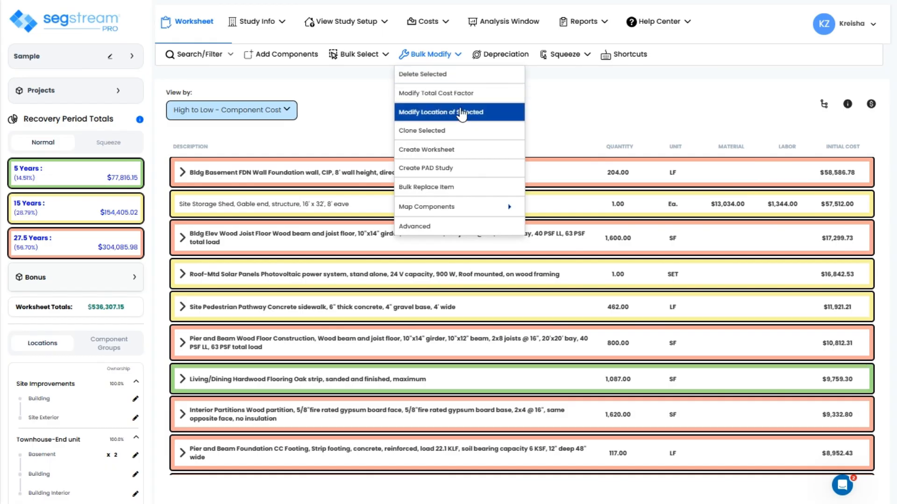
left_click(441, 117)
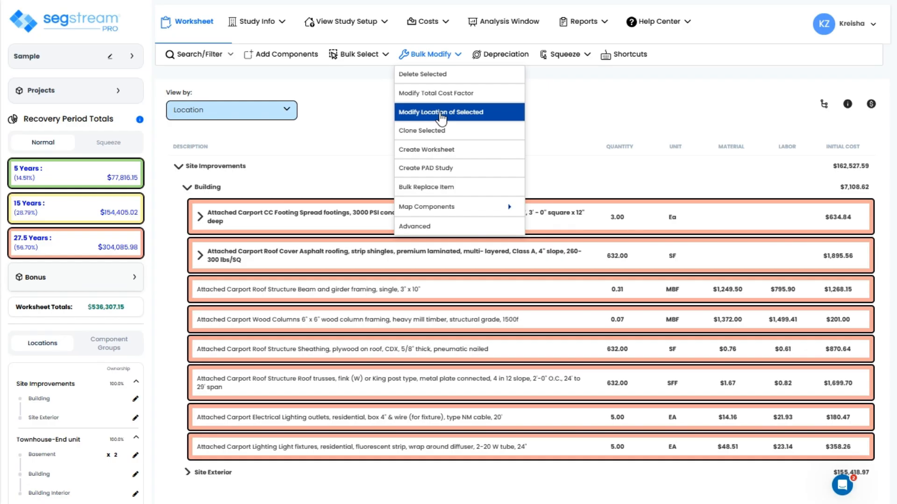
mouse_move(362, 54)
left_click(367, 115)
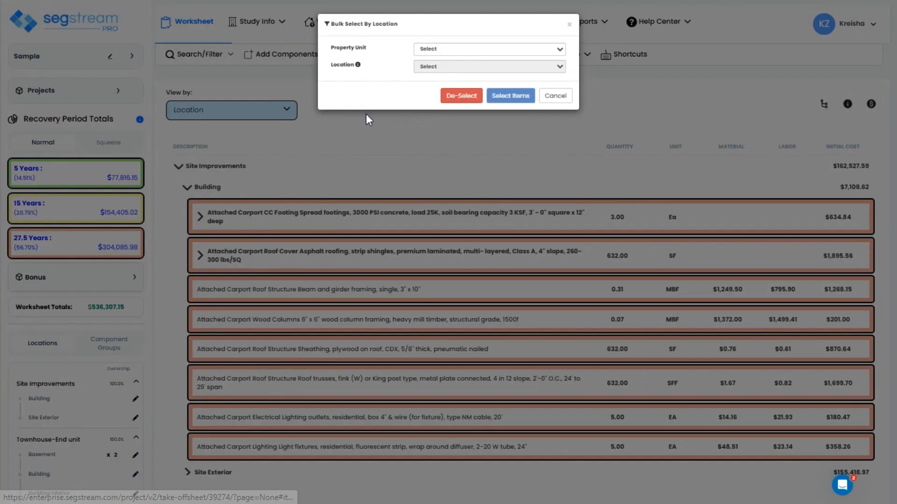
left_click(441, 49)
left_click(446, 80)
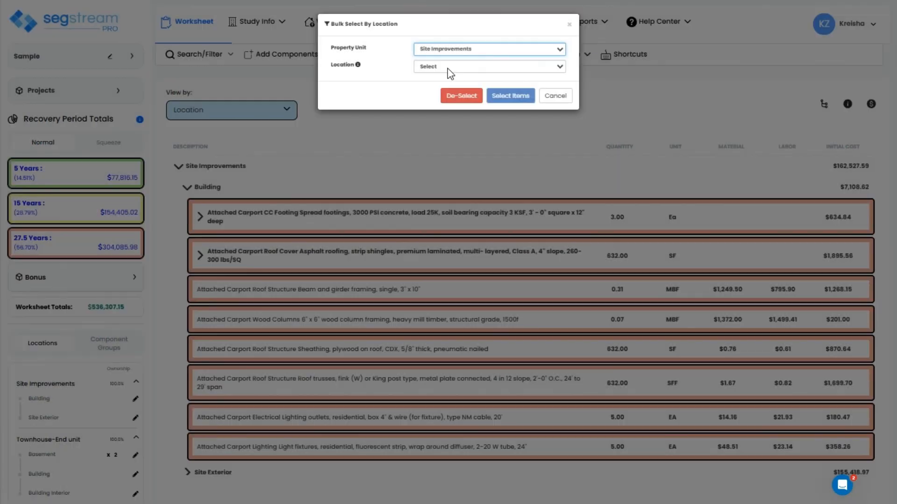
left_click(447, 67)
left_click(443, 96)
left_click(507, 96)
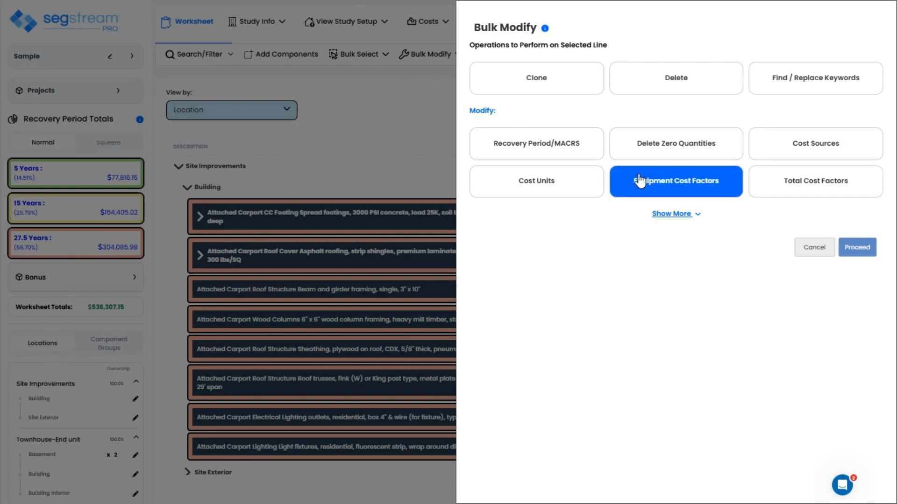
left_click(816, 249)
Step: Move the selected Building components to the Site Exterior location of the Site Improvements property unit
left_click(430, 54)
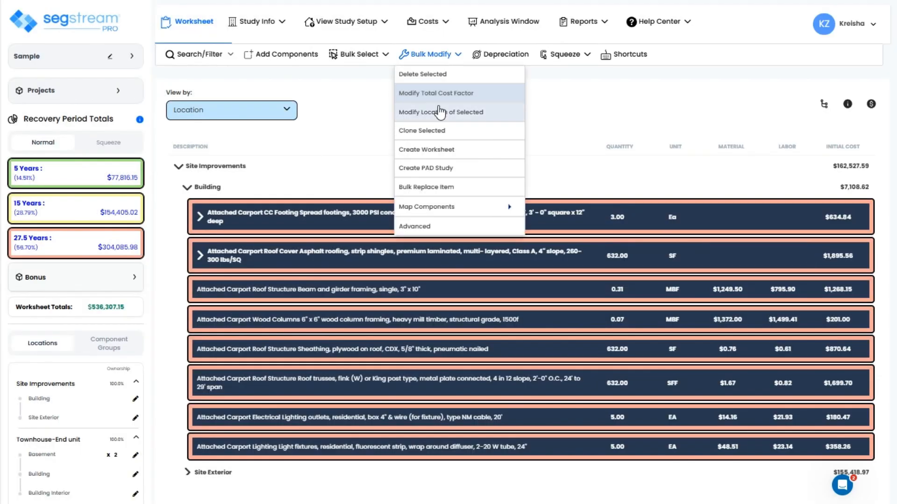
left_click(514, 114)
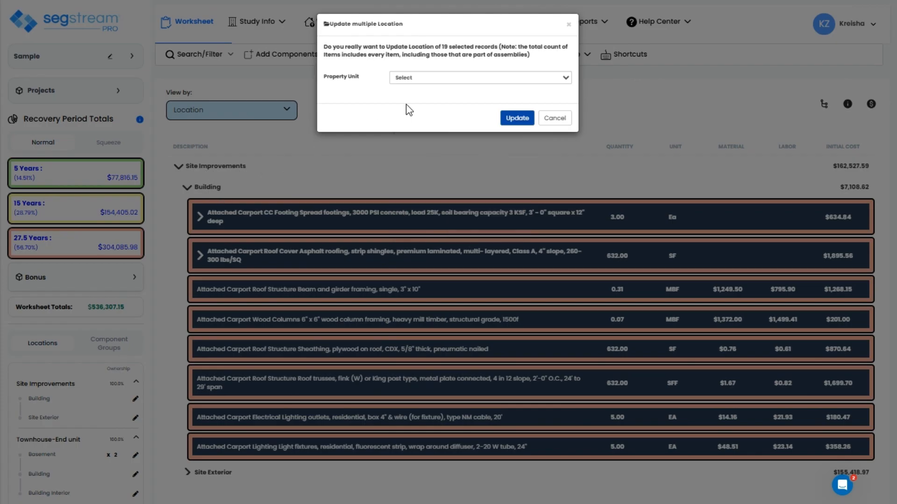
left_click(442, 77)
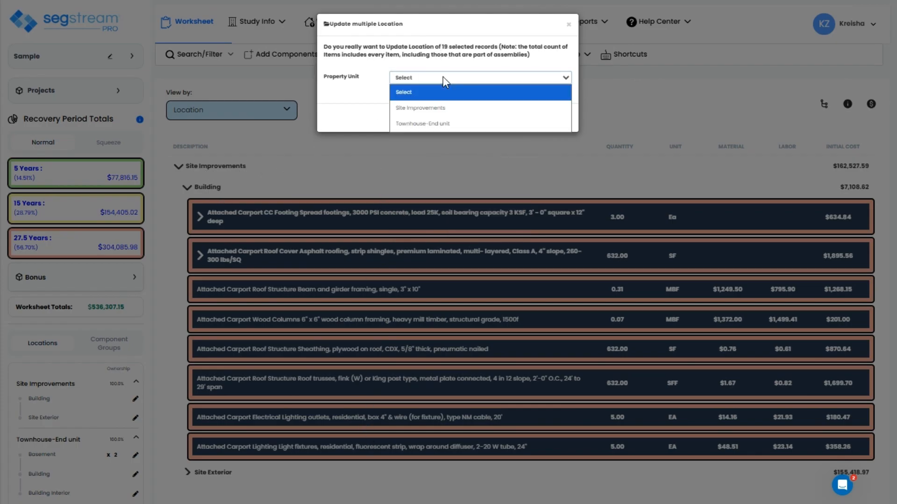
left_click(436, 107)
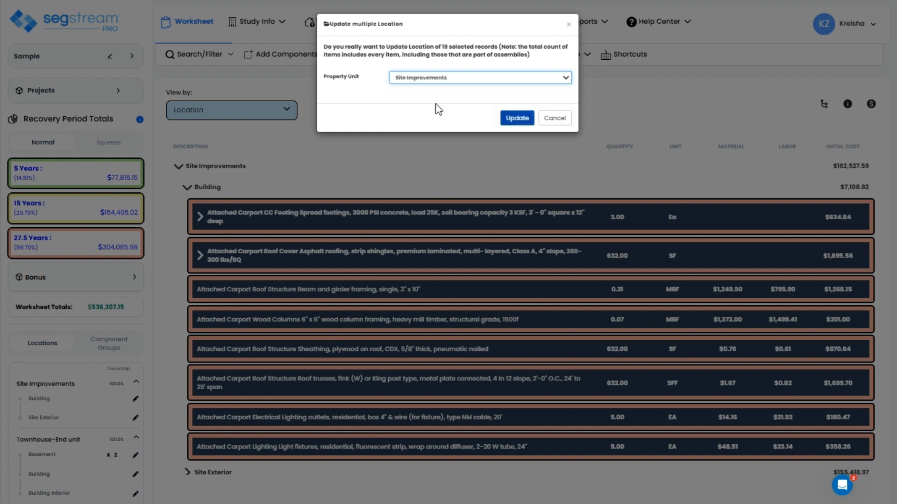
left_click(415, 104)
left_click(421, 143)
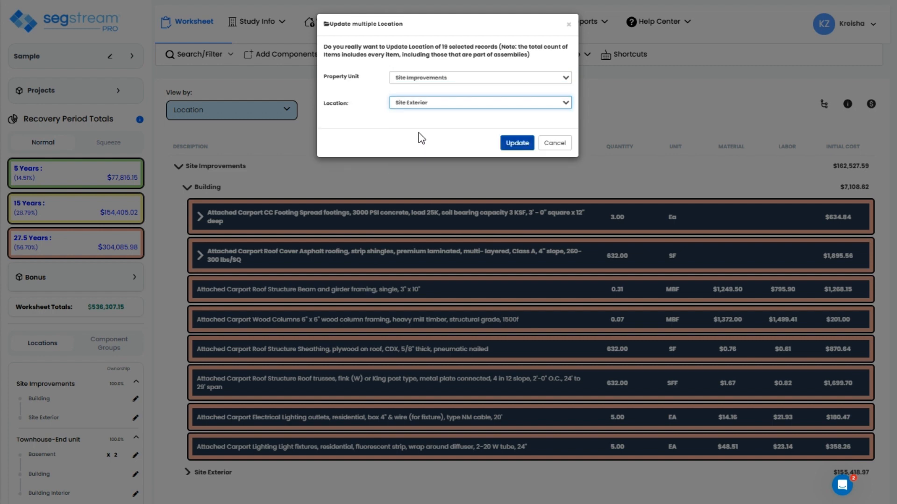
left_click(511, 146)
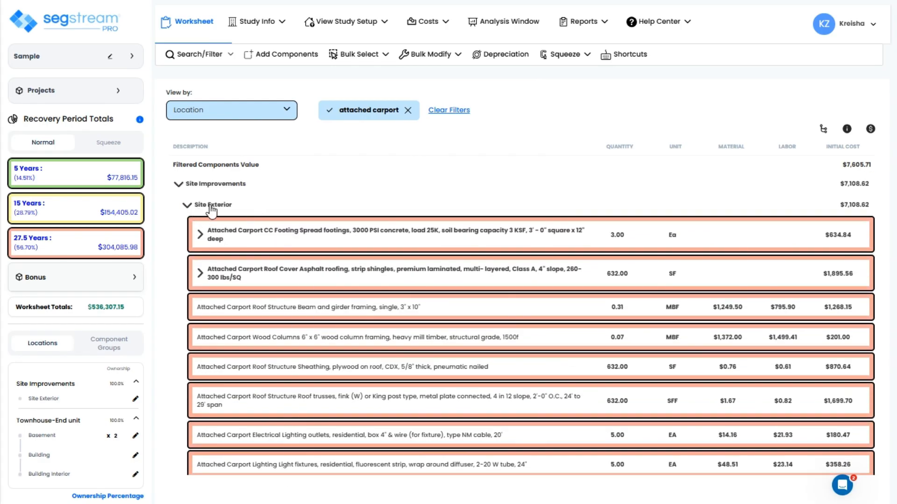
Step: Clone the three Site Fire Hydrant components, with 2 as the number of clones to add
left_click(430, 54)
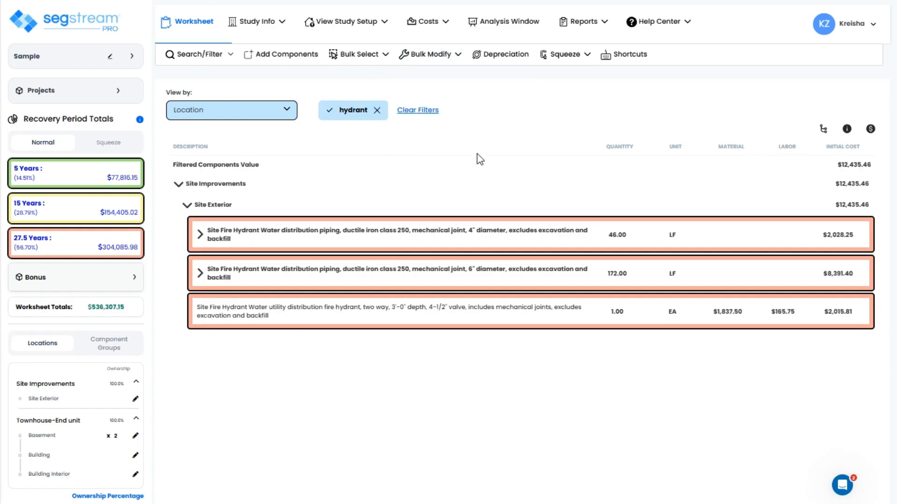
left_click(427, 234)
left_click(424, 271)
left_click(425, 301)
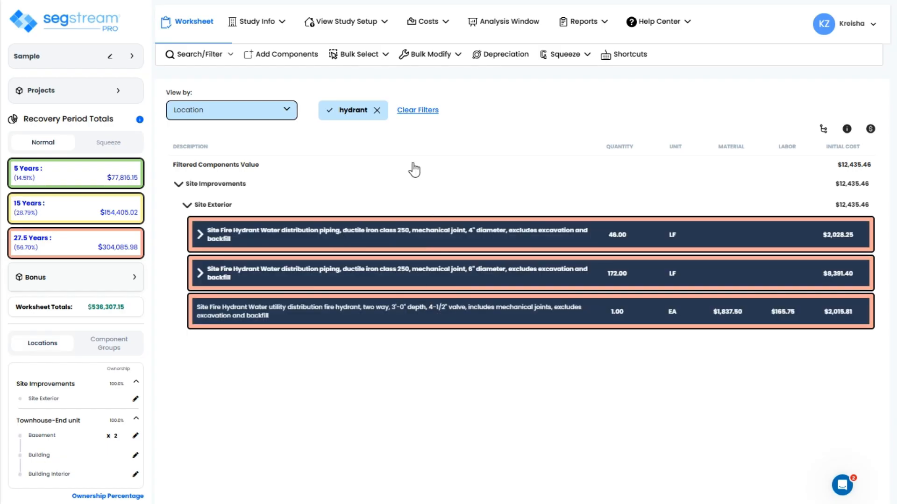
left_click(434, 54)
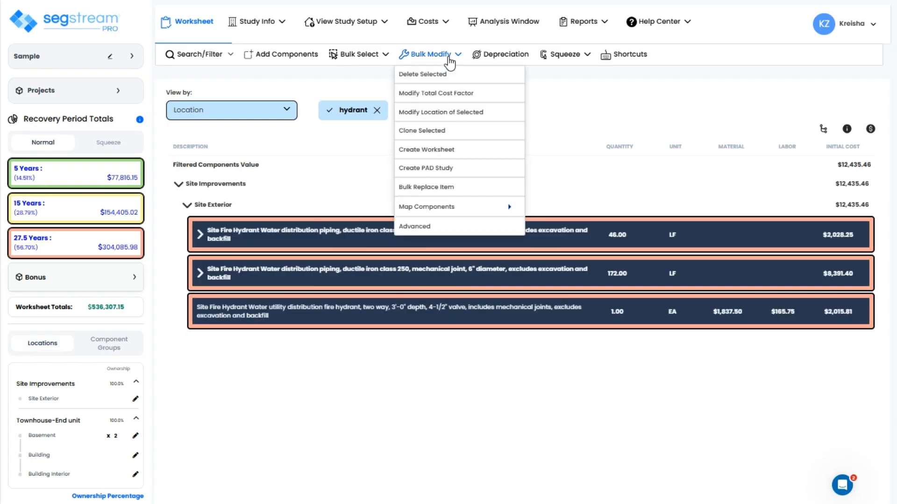
left_click(472, 136)
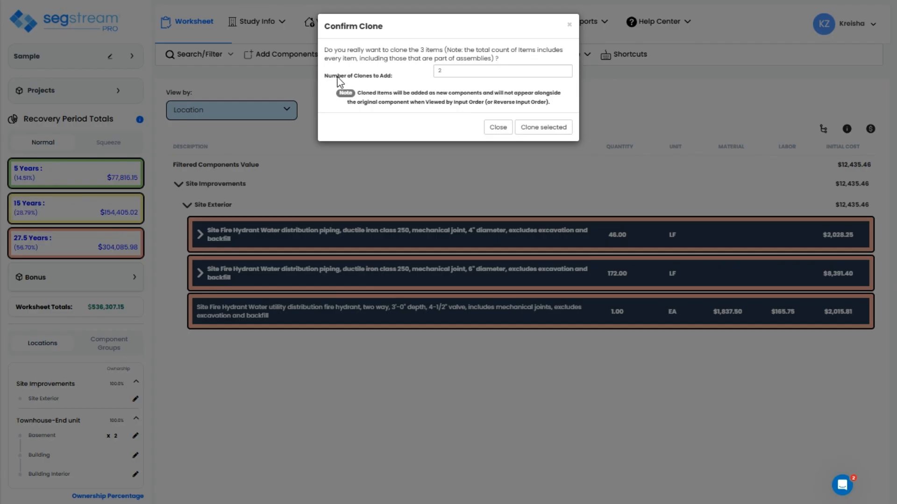
double_click(435, 76)
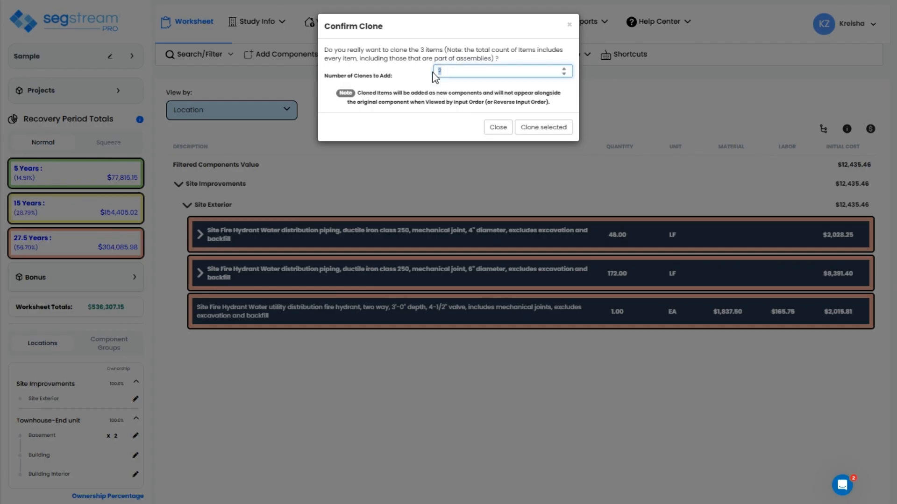
left_click(471, 74)
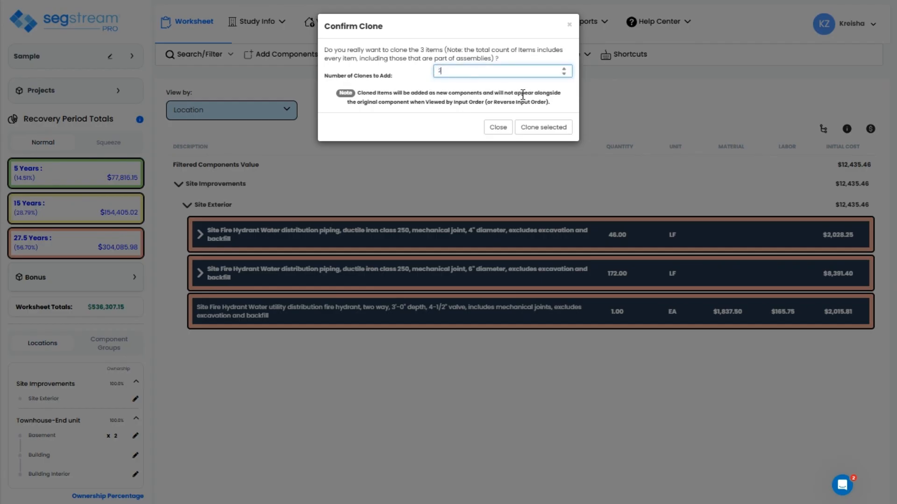
left_click(540, 132)
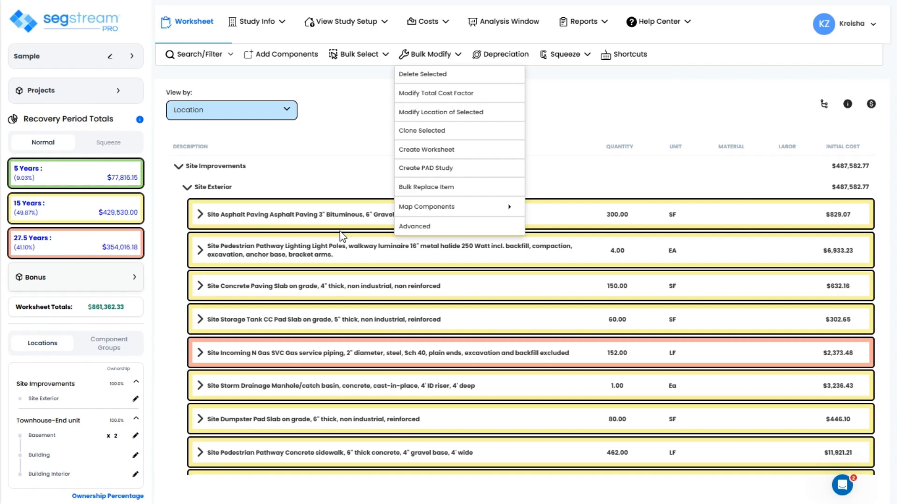
Step: Bulk select all components in the Site Exterior location of Site Improvements without applying any follow-up operation
left_click(526, 172)
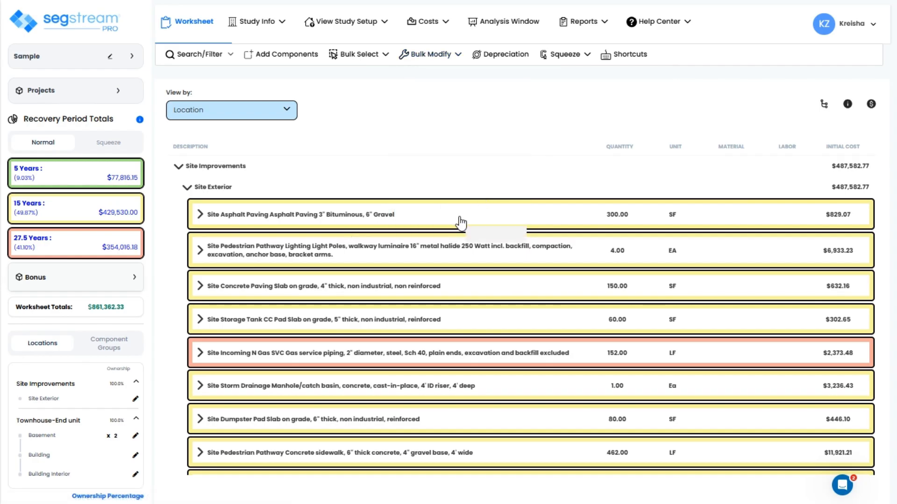
scroll(401, 229, "down", 15)
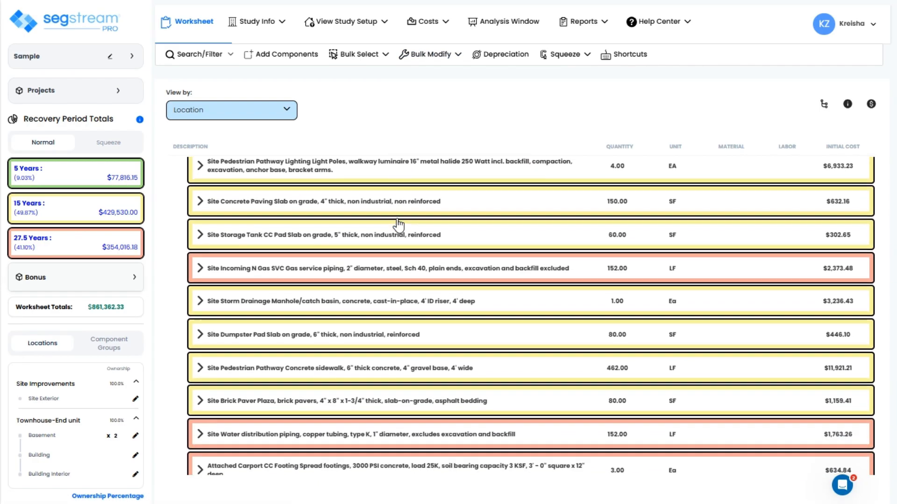
scroll(389, 229, "up", 15)
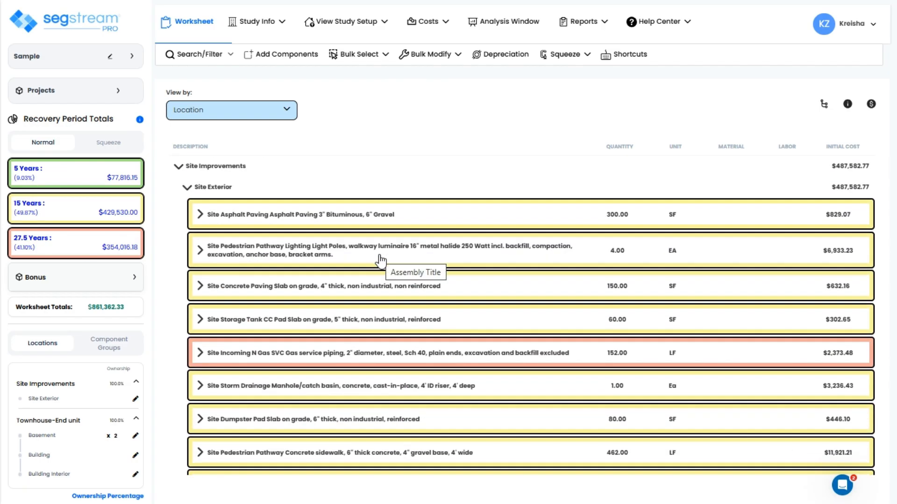
left_click(373, 58)
left_click(373, 115)
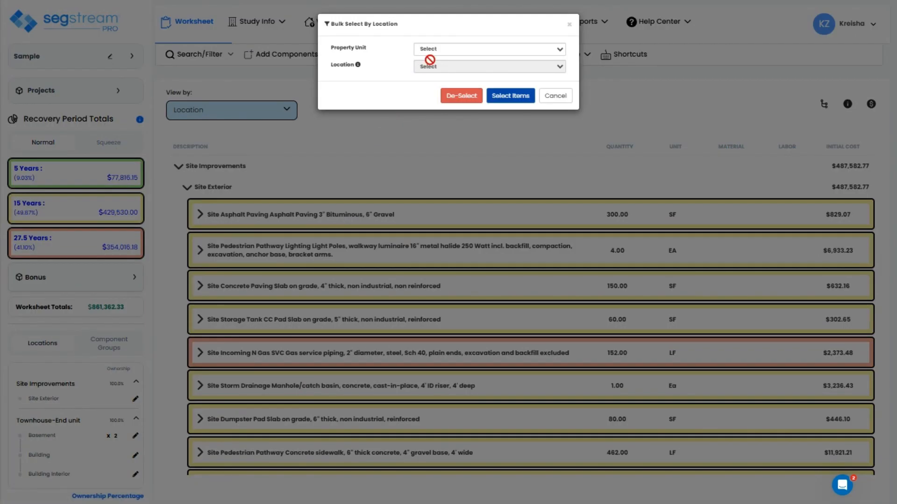
left_click(439, 49)
left_click(439, 80)
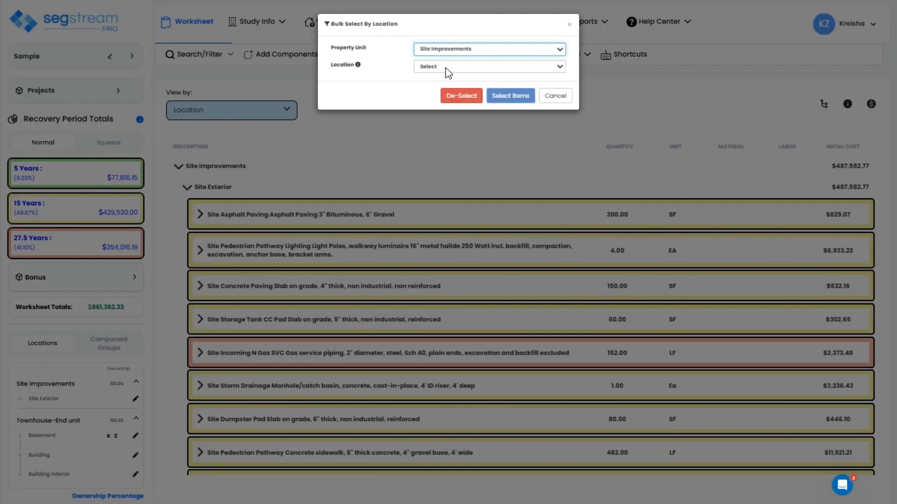
left_click(445, 67)
left_click(444, 95)
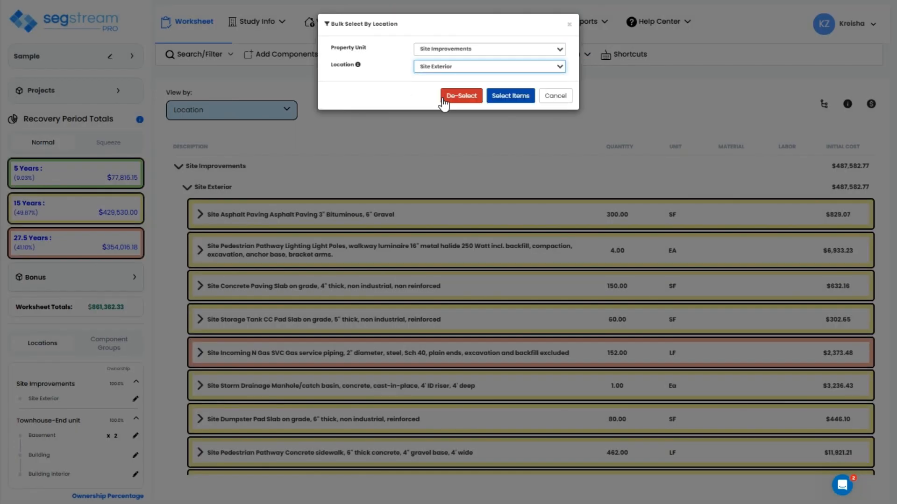
left_click(500, 98)
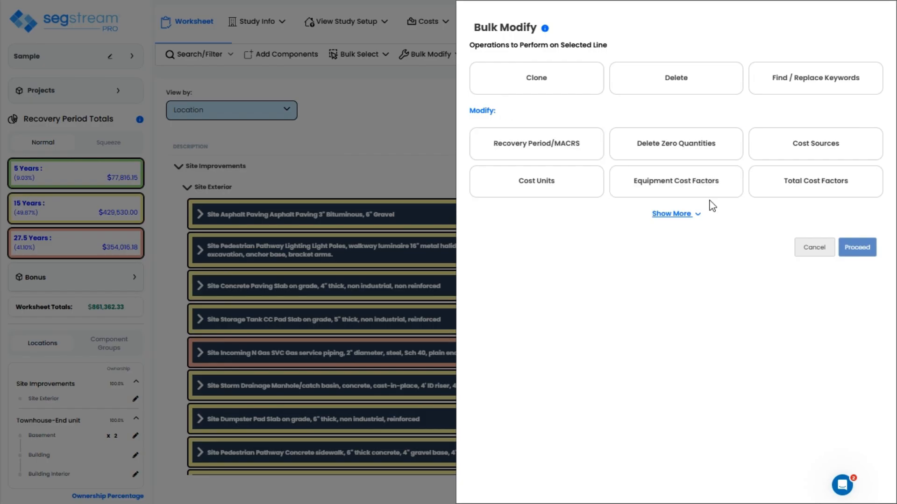
left_click(813, 249)
Step: Create a new worksheet from all the selected components in the Site Exterior location of Site Improvements
scroll(304, 260, "down", 3)
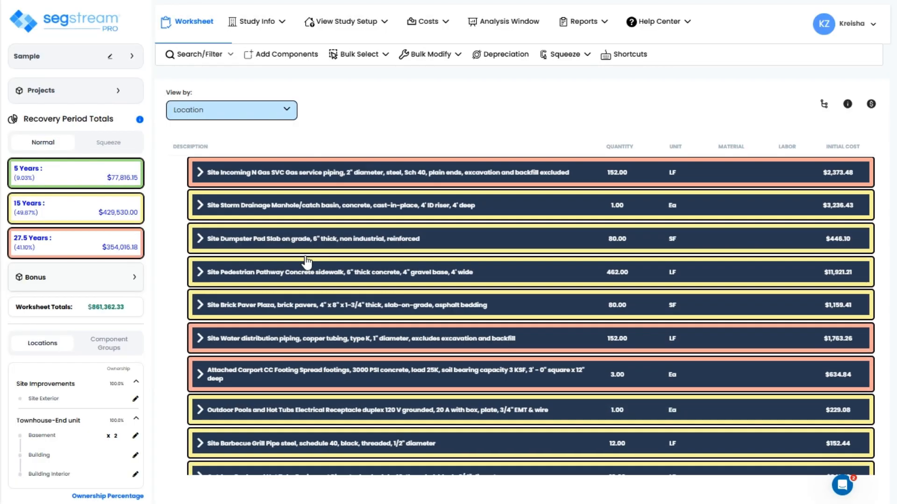
scroll(288, 305, "up", 3)
left_click(217, 190)
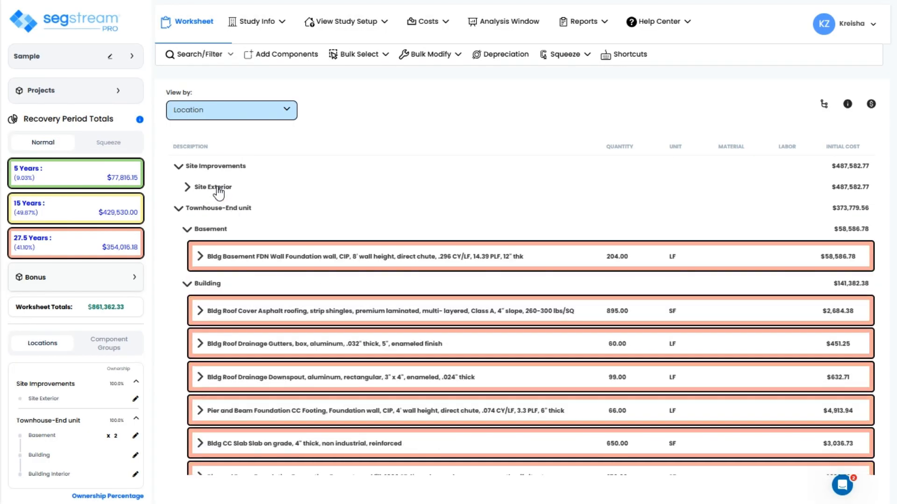
scroll(229, 256, "down", 3)
scroll(235, 360, "up", 3)
left_click(224, 194)
left_click(442, 55)
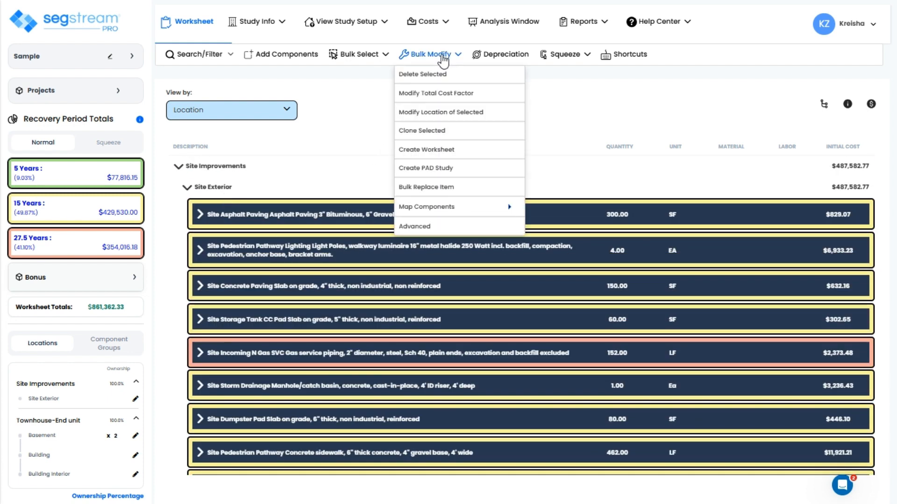
left_click(465, 151)
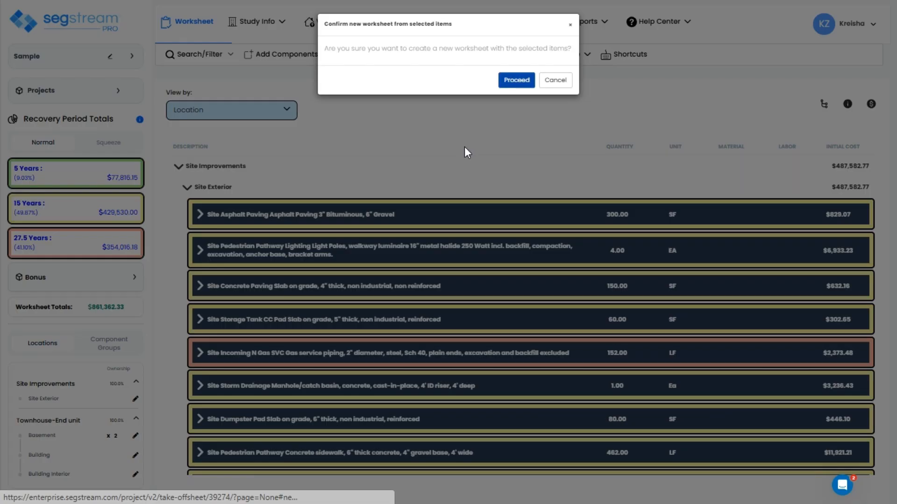
left_click(522, 83)
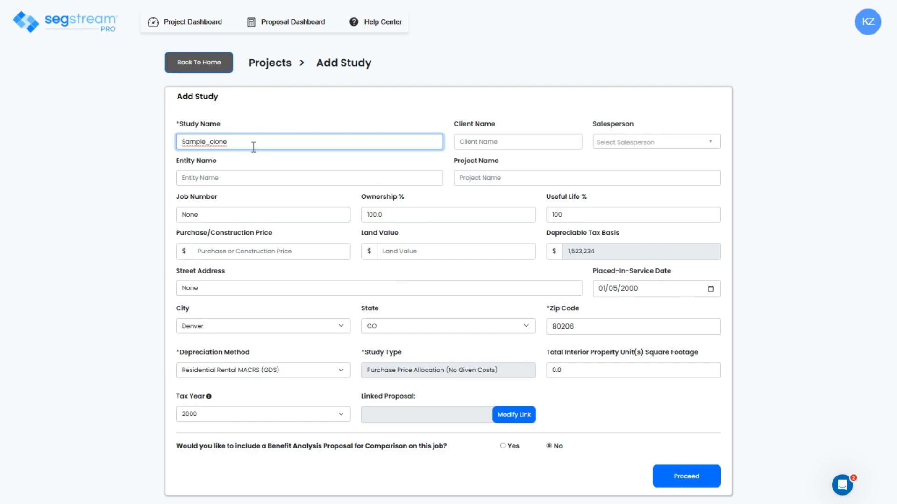
Step: Name the new study Sample_Site Exterior and create it with the remaining study details as filled in
key("BackSpace")
key("BackSpace")
key("BackSpace")
key("BackSpace")
key("BackSpace")
type("Site Exterior")
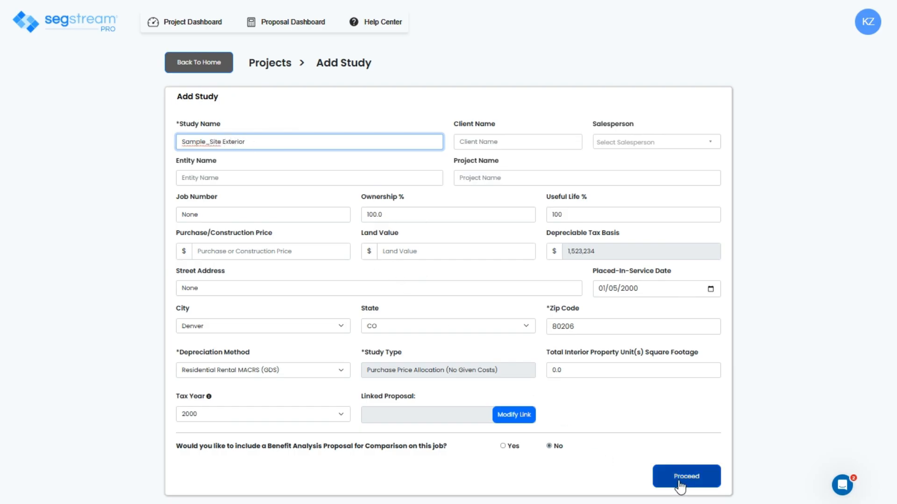
left_click(681, 481)
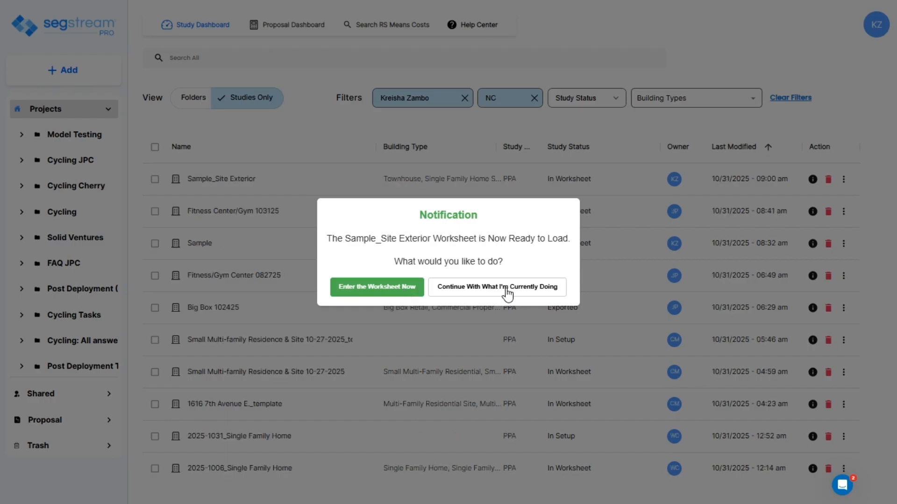
Step: Enter the new Sample_Site Exterior worksheet and examine its recovery period totals and Site Exterior components
left_click(382, 291)
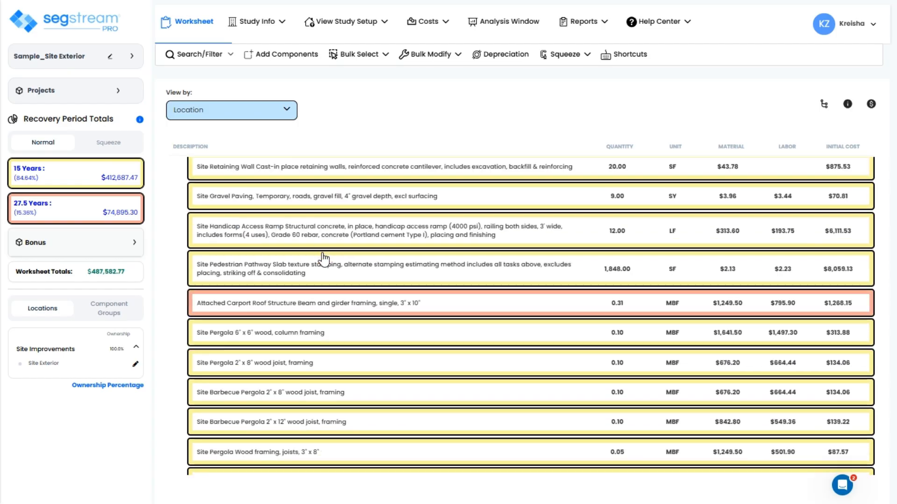
scroll(290, 261, "down", 5)
scroll(290, 260, "up", 5)
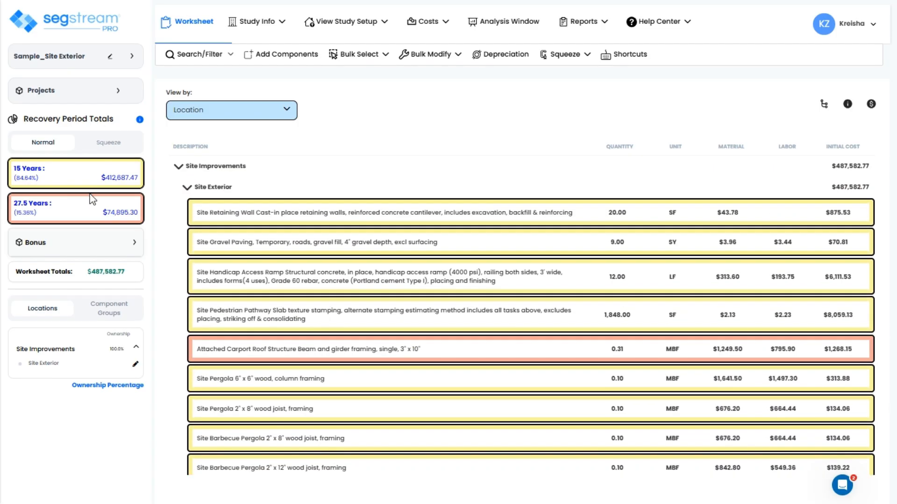
scroll(251, 242, "down", 1)
scroll(248, 252, "down", 3)
scroll(238, 264, "up", 4)
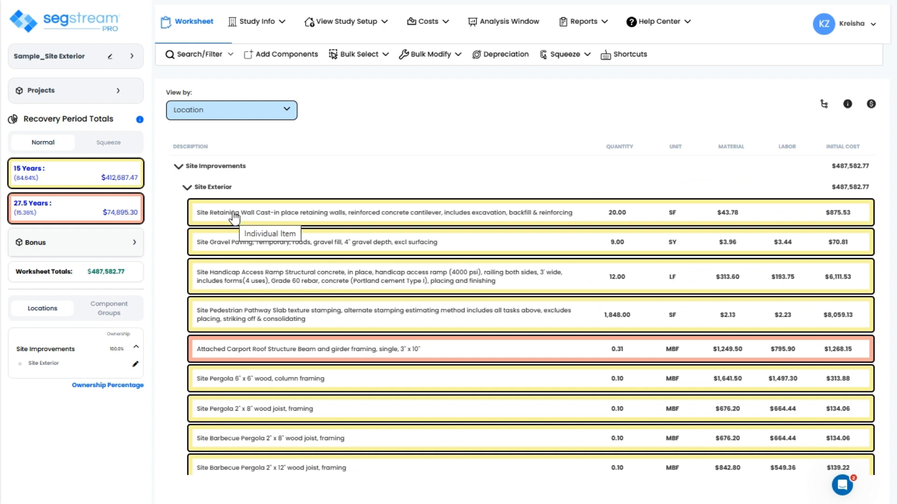
left_click(220, 187)
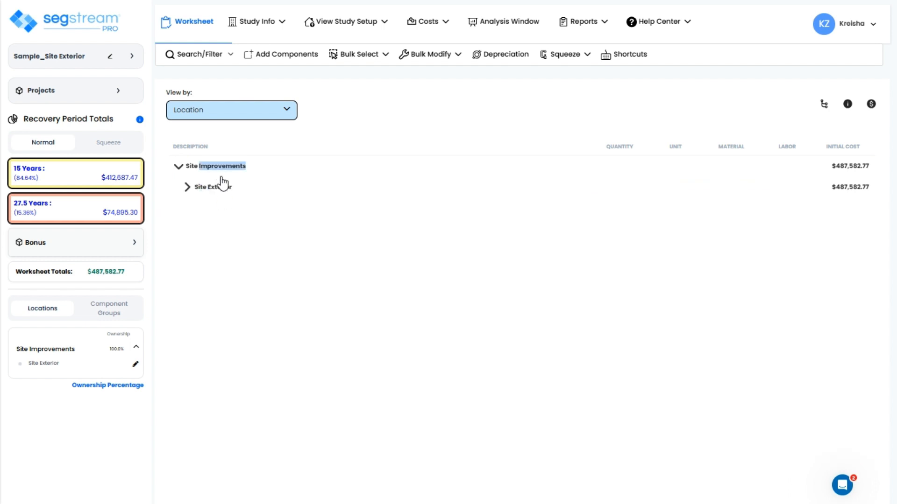
left_click(218, 187)
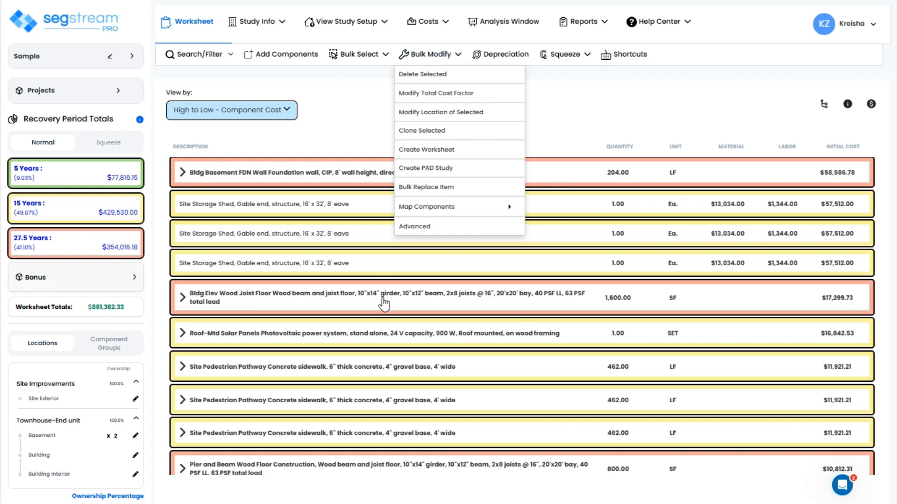
Step: Select all Site Fire Hydrant components in the worksheet list filtered by hydrant
left_click(566, 122)
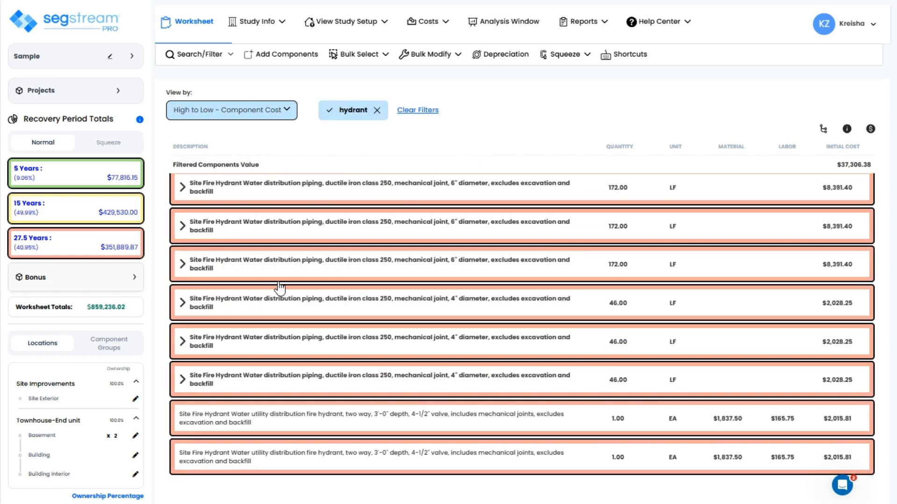
scroll(285, 299, "up", 1)
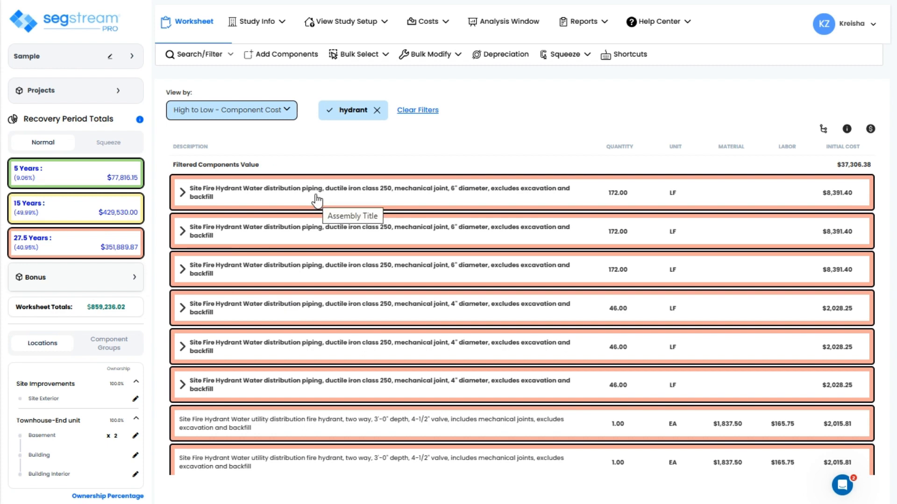
scroll(316, 246, "down", 1)
scroll(322, 290, "up", 1)
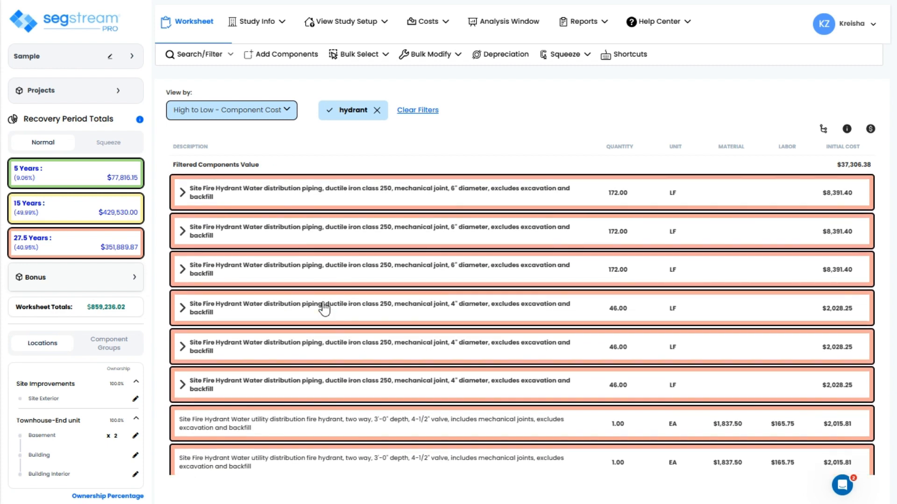
left_click(354, 190, "shift")
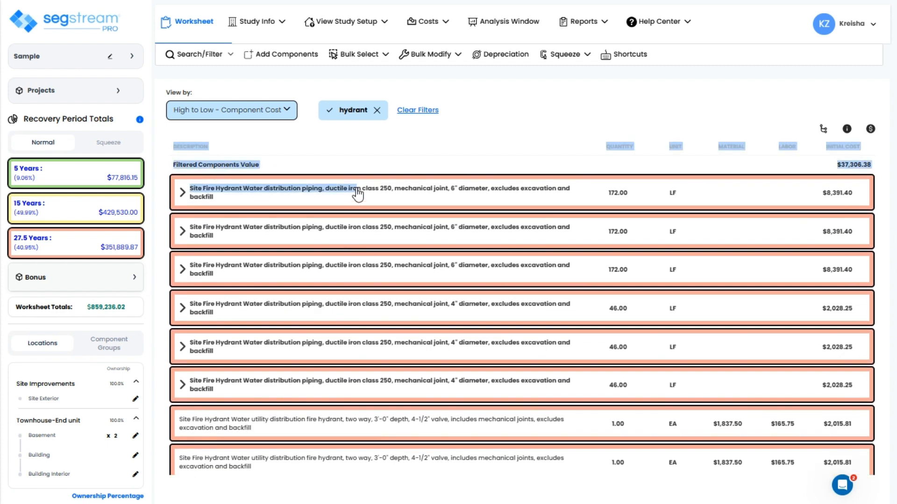
left_click(350, 228, "shift")
left_click(351, 273, "shift")
left_click(348, 303, "shift")
left_click(343, 354, "shift")
left_click(337, 386, "shift")
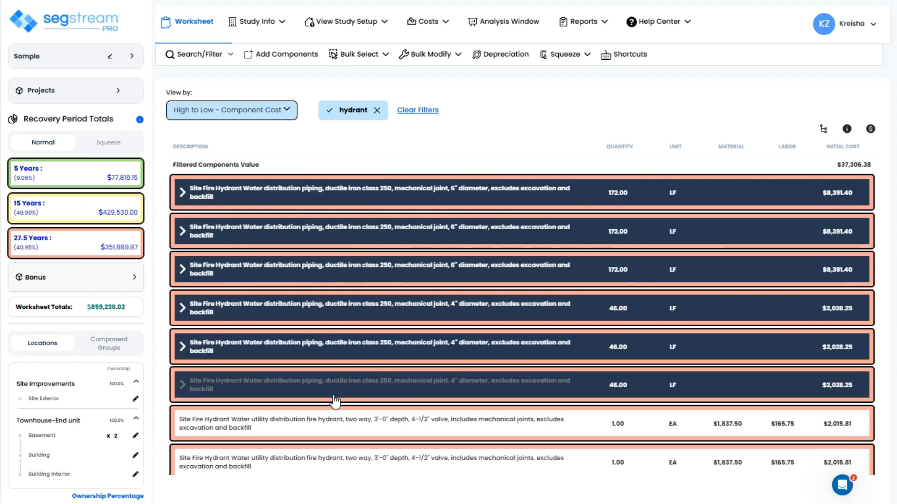
left_click(325, 420, "shift")
scroll(323, 421, "down", 1)
left_click(314, 422, "shift")
left_click(314, 460, "shift")
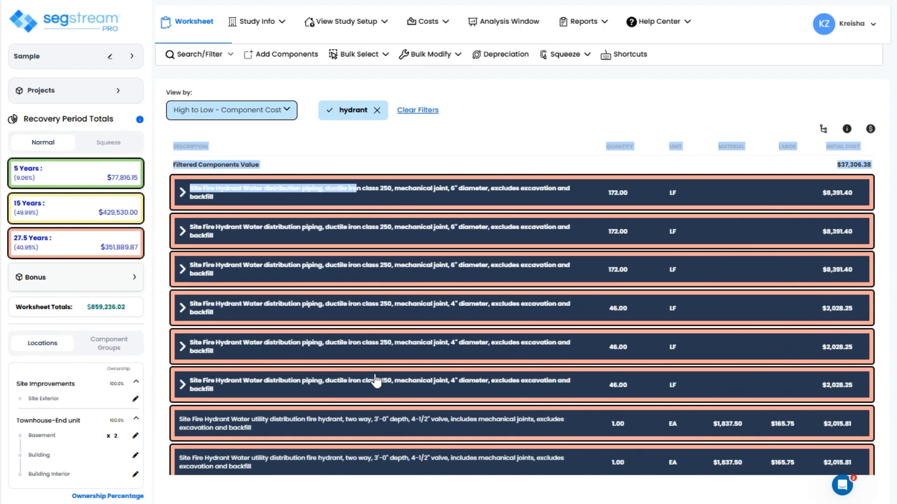
scroll(374, 378, "up", 1)
left_click(486, 128)
scroll(430, 213, "down", 1)
scroll(411, 301, "up", 1)
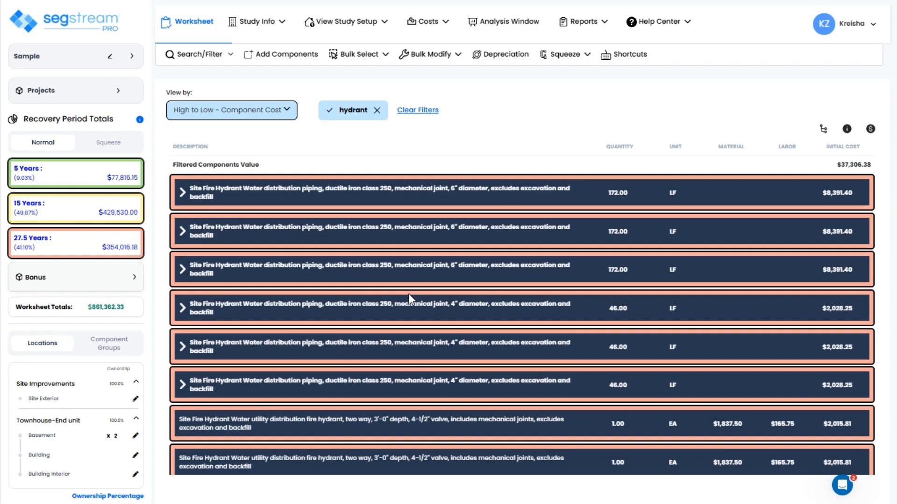
Step: Start a PAD study from the selected fire hydrant components with 2024 as the PAD year
left_click(444, 55)
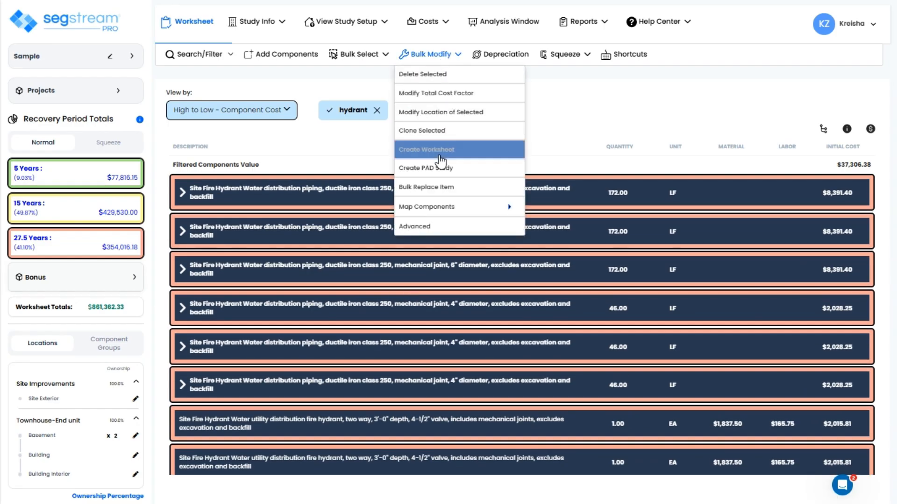
left_click(465, 177)
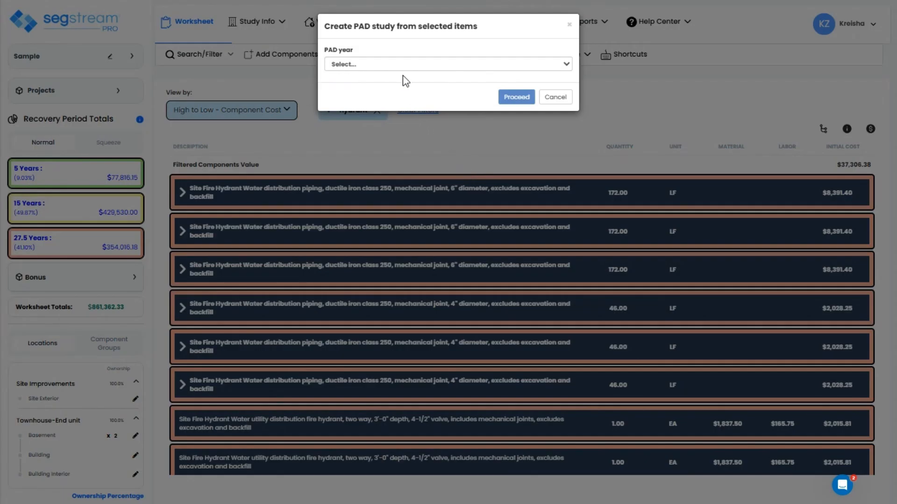
left_click(411, 65)
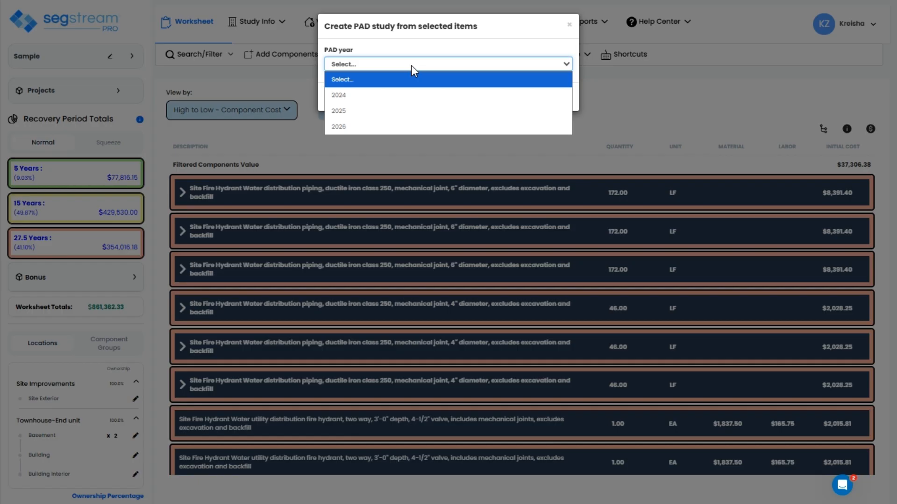
left_click(385, 95)
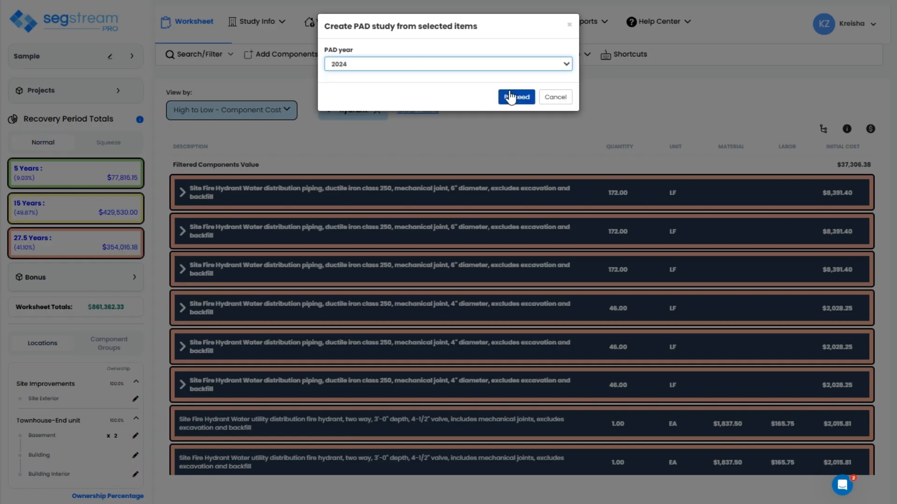
left_click(514, 98)
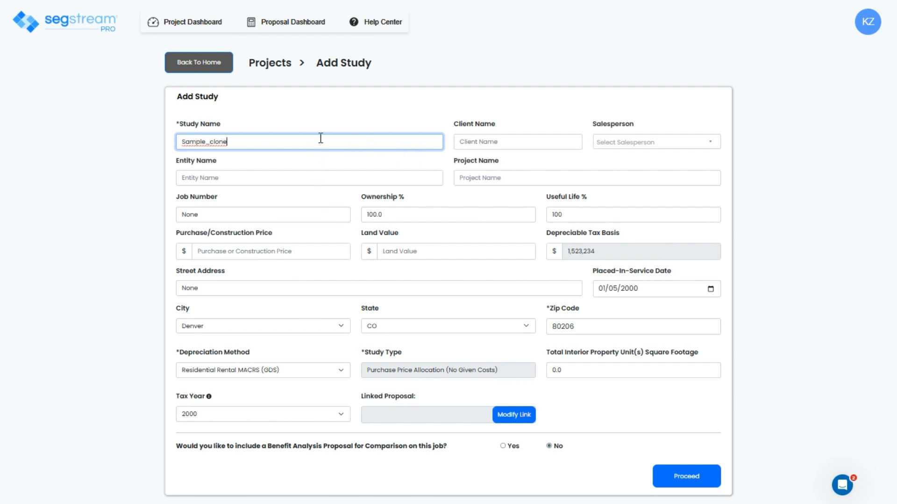
Step: Name the PAD study Sample_PAD and create it with the remaining study details as filled in
key("BackSpace")
key("BackSpace")
key("BackSpace")
key("BackSpace")
key("BackSpace")
type("PAD")
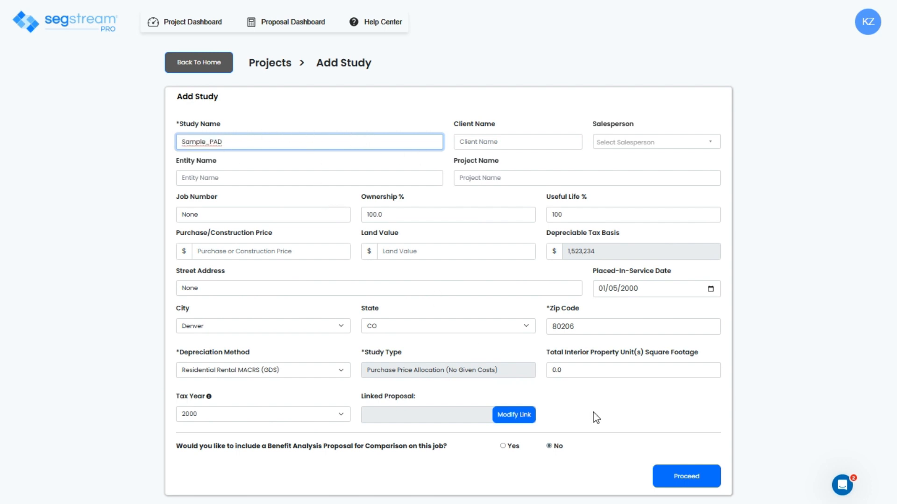
left_click(685, 477)
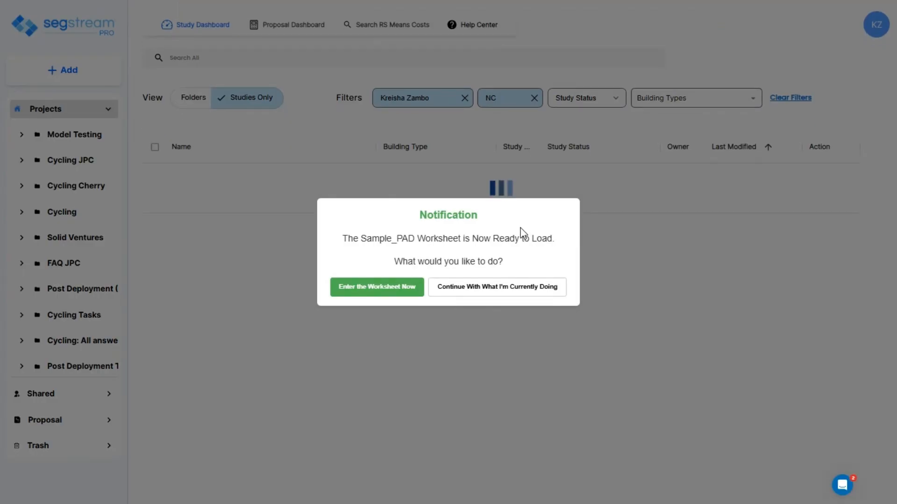
Step: Enter the Sample_PAD worksheet and examine the costs of its fire hydrant components
left_click(381, 292)
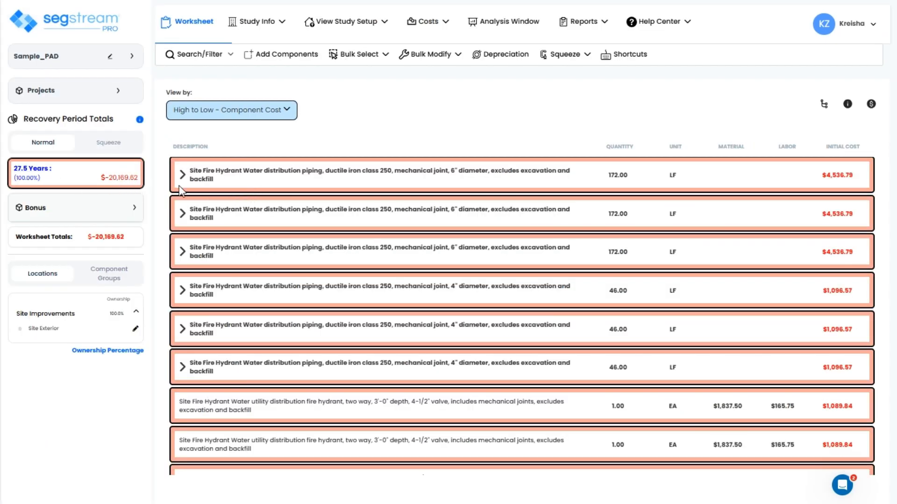
scroll(369, 304, "down", 1)
scroll(360, 412, "up", 1)
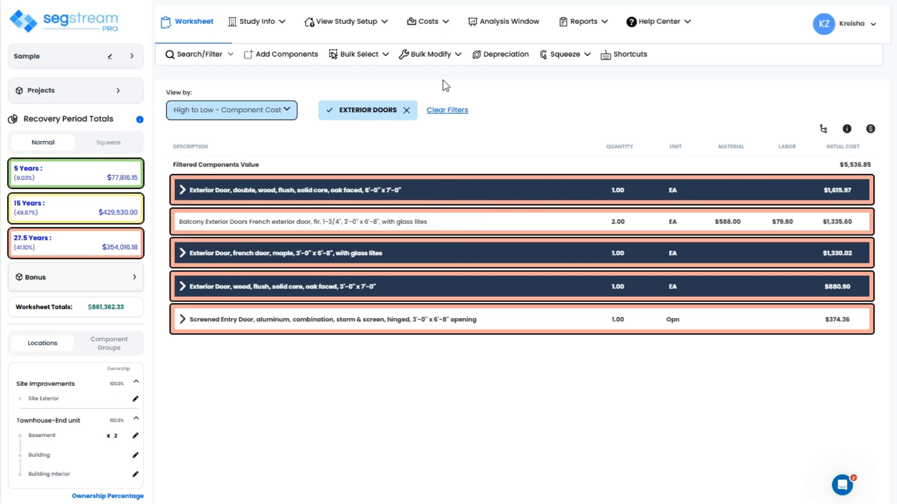
Step: Bulk replace the three selected exterior doors with the RS Means assembly "Exterior Door, birch, solid wood stave core, single door, hinged, 2'-8" x 7'-0""
left_click(442, 64)
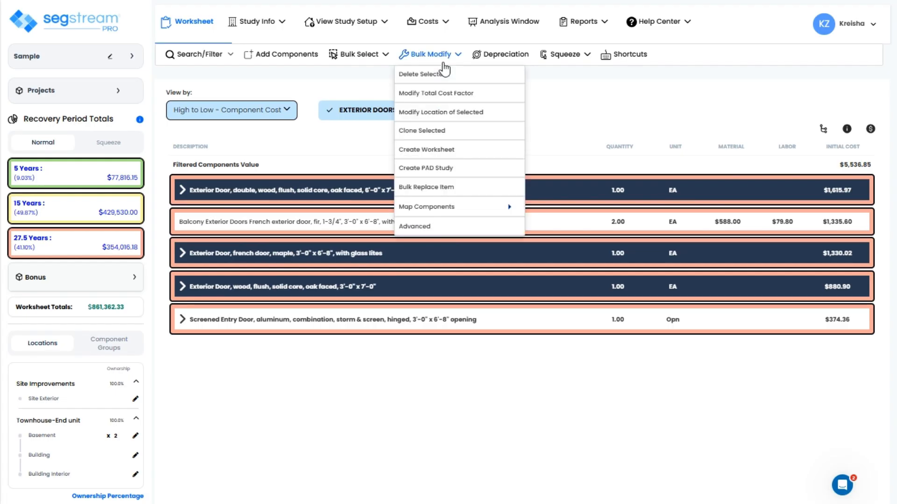
left_click(480, 191)
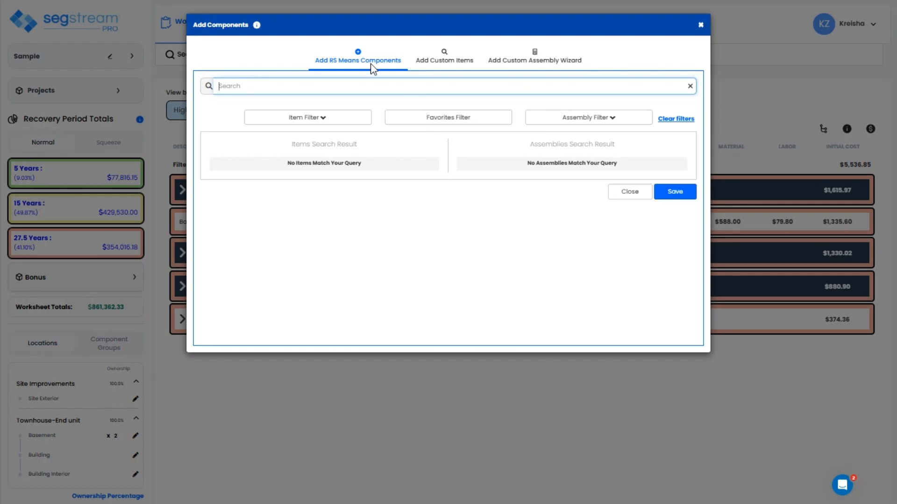
left_click(442, 59)
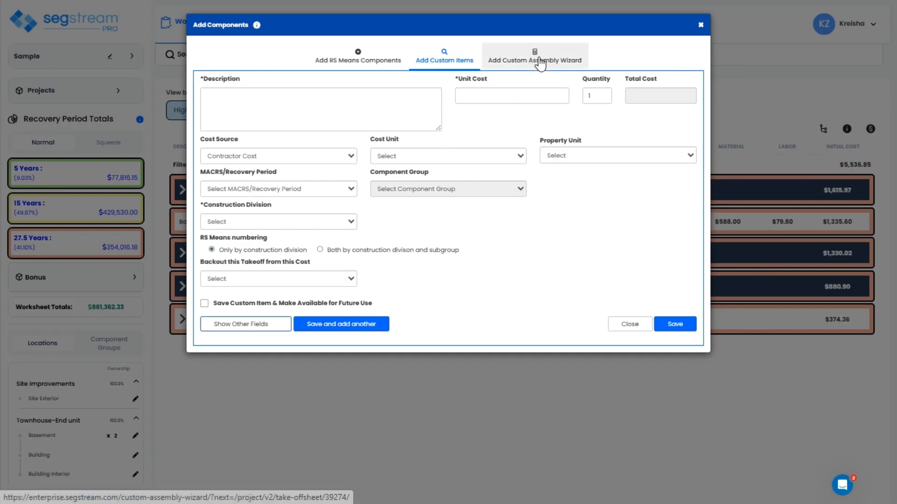
left_click(358, 59)
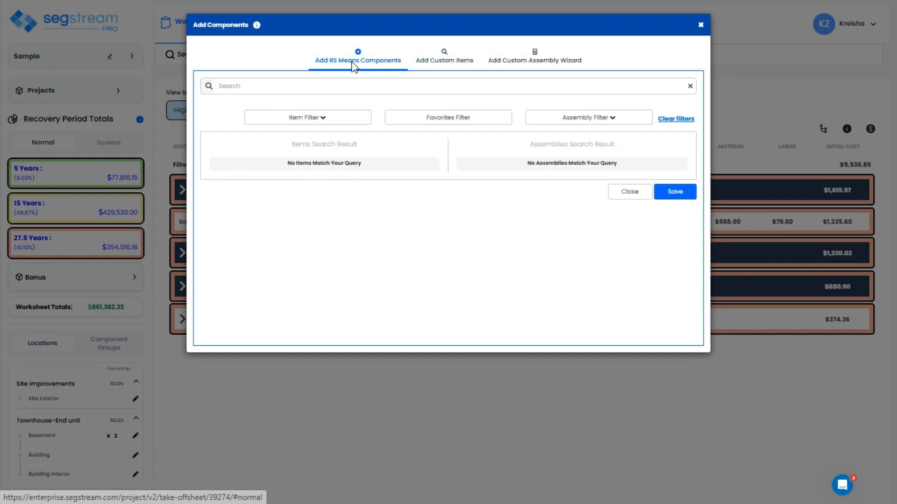
left_click(364, 81)
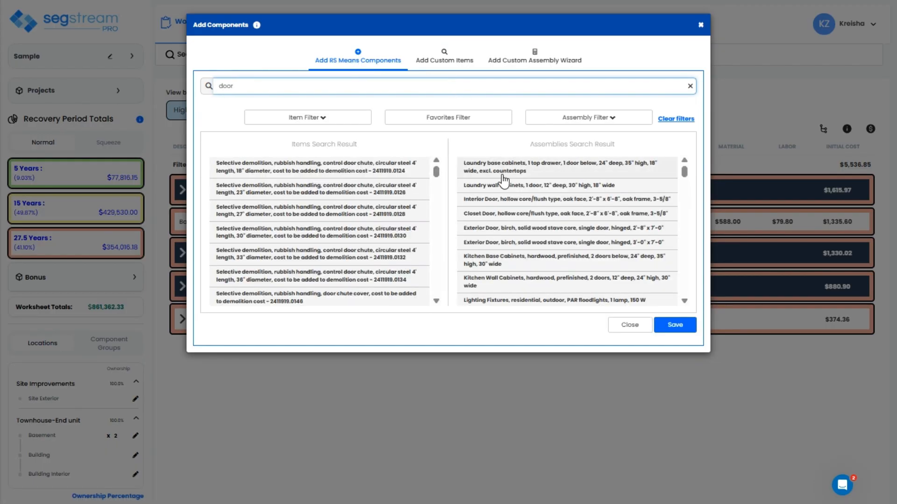
left_click(556, 230)
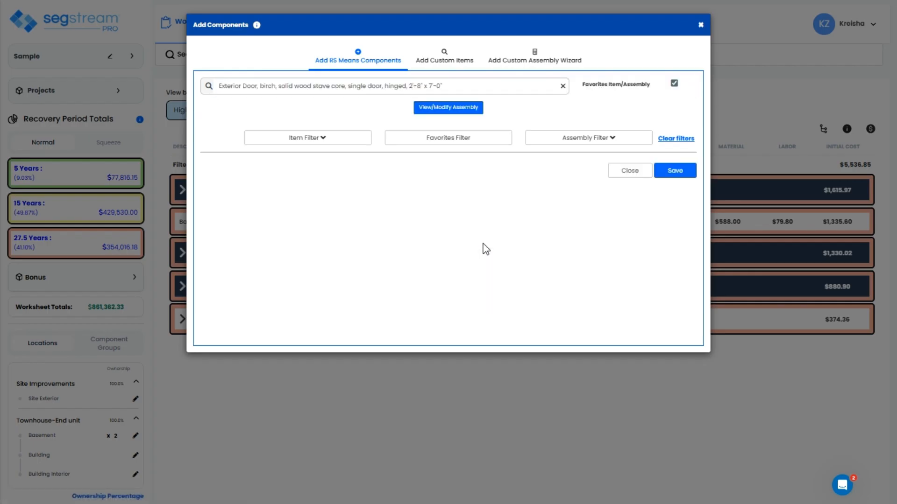
left_click(672, 173)
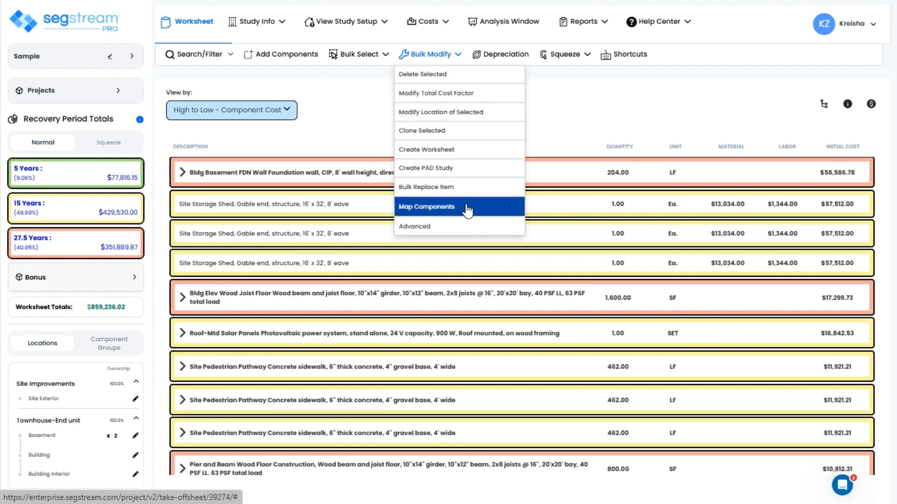
Step: View the component mapping options, and examine the full expanded list of advanced bulk modify operations
left_click(500, 211)
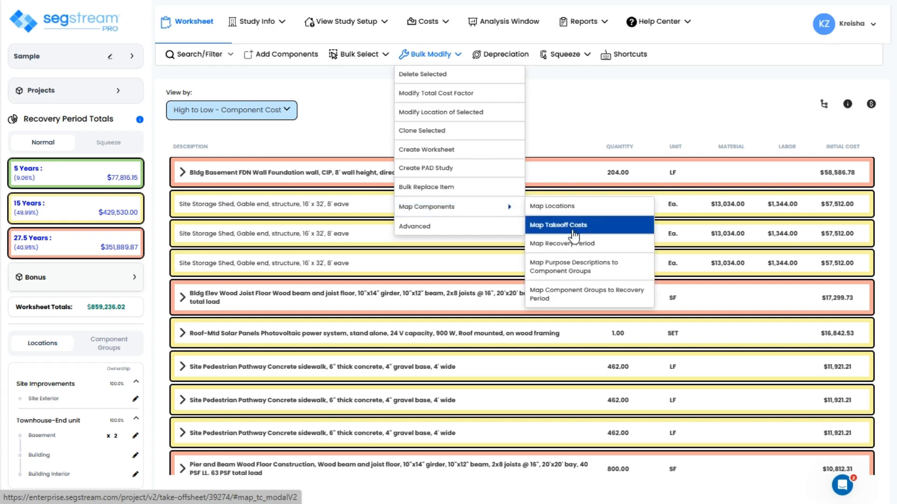
left_click(481, 232)
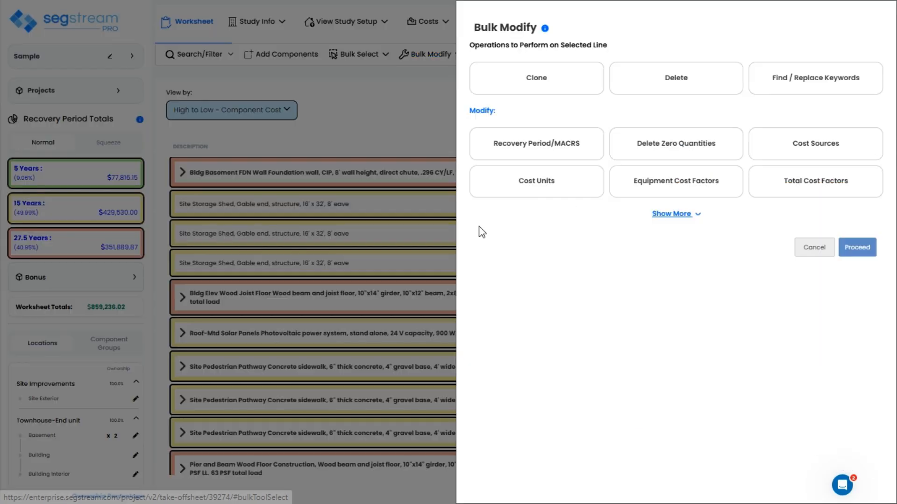
left_click(657, 214)
scroll(649, 191, "down", 2)
scroll(640, 184, "up", 2)
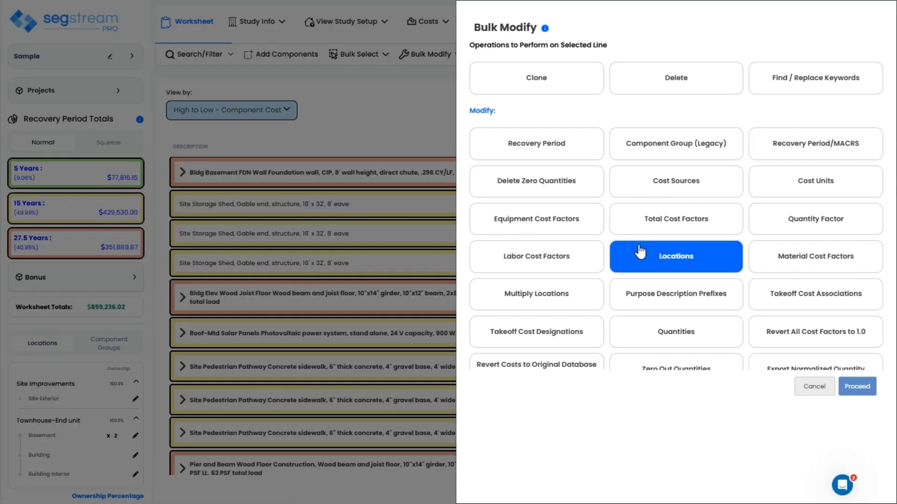
scroll(637, 254, "down", 2)
scroll(634, 262, "up", 2)
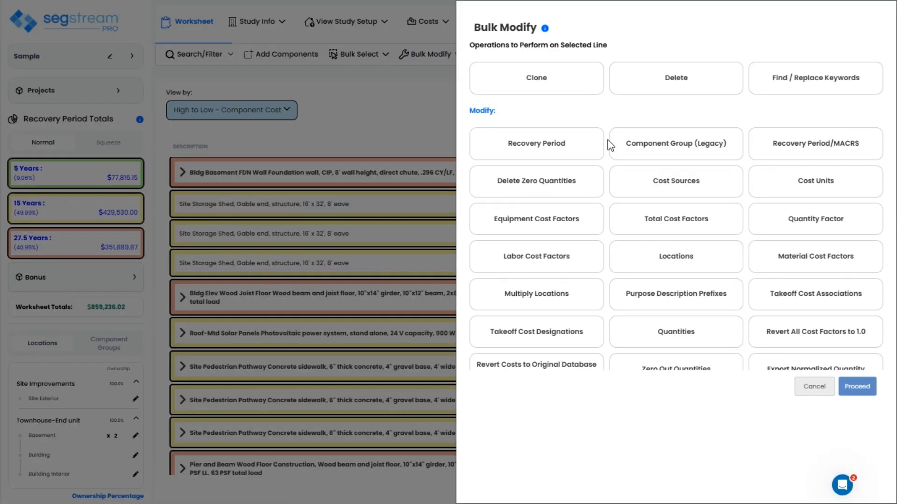
scroll(626, 208, "down", 2)
Step: Show the component mapping choices again, and reopen the advanced bulk modify operations to review the end of their list
left_click(450, 56)
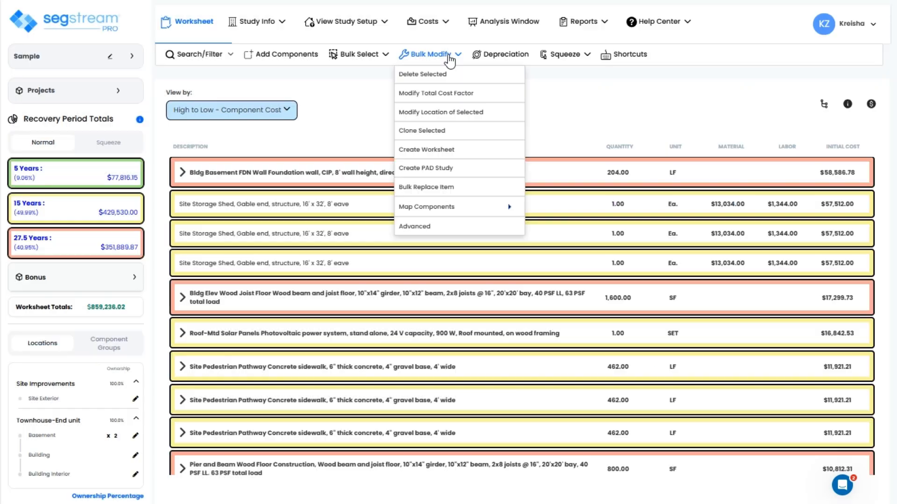
mouse_move(509, 206)
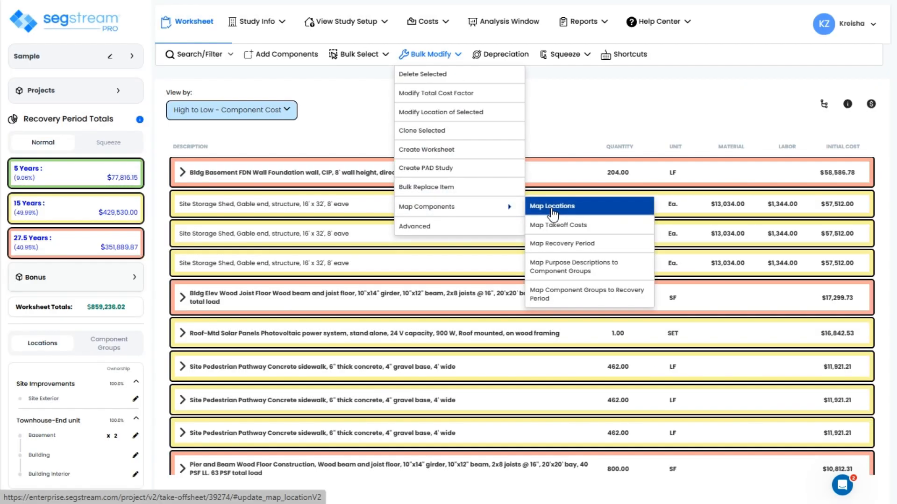
left_click(481, 226)
scroll(761, 330, "down", 2)
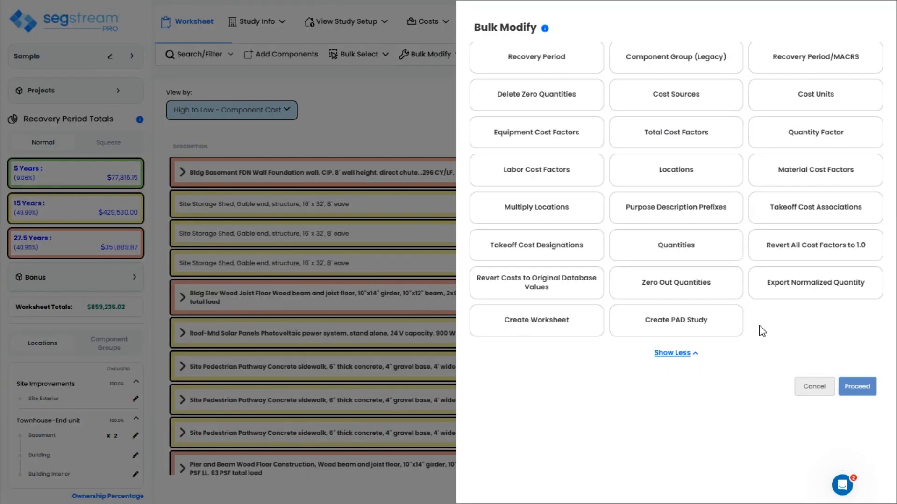